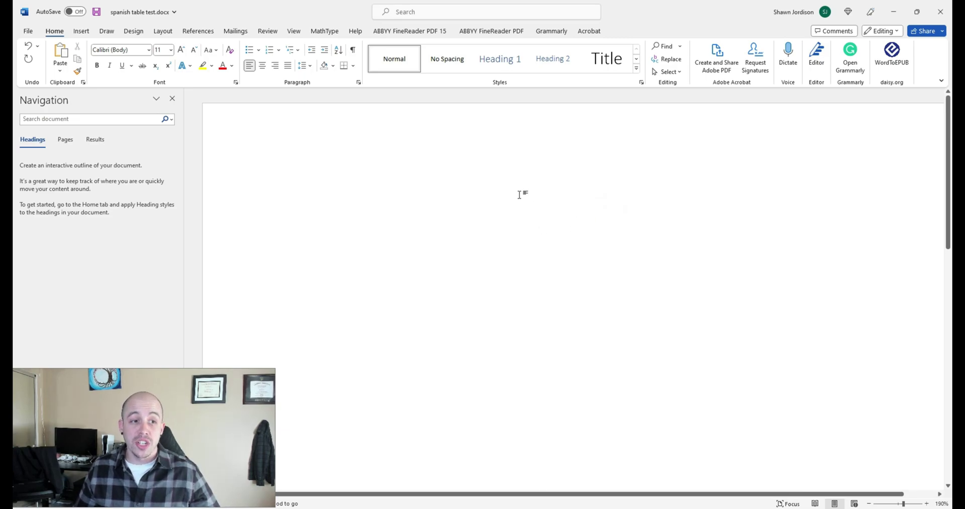
- Zoom out from 190% to 170% so the blank page's full width fits
{"action": "scroll", "coordinate": [427, 190], "scroll_direction": "down", "scroll_amount": 2, "text": "ctrl"}
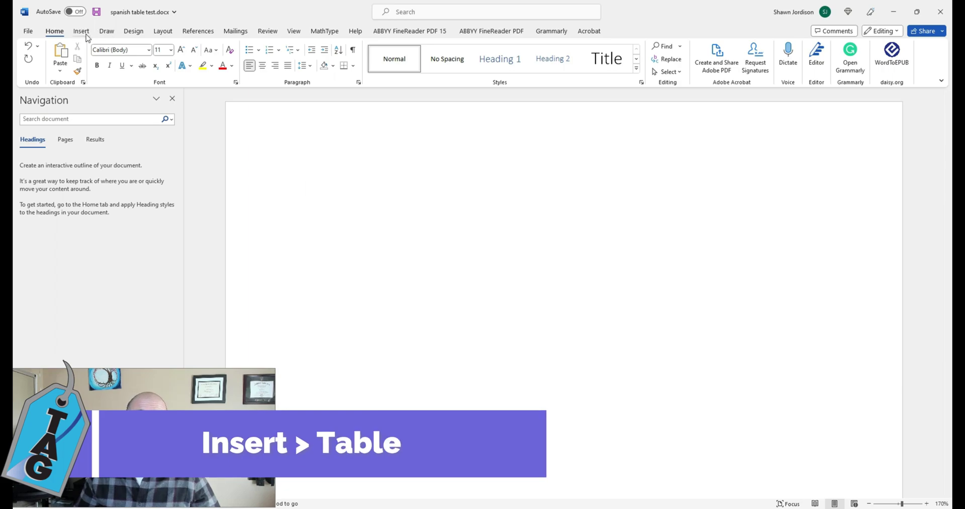
- Insert a 2-column by 8-row table from the Insert tab's table grid
{"action": "left_click", "coordinate": [81, 31]}
{"action": "left_click", "coordinate": [106, 70]}
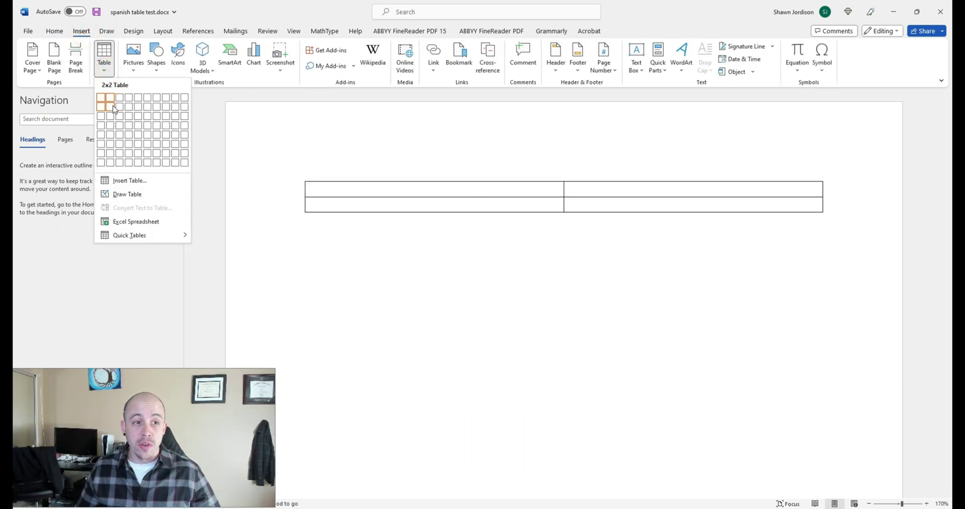
{"action": "left_click", "coordinate": [111, 163]}
{"action": "left_click", "coordinate": [419, 187]}
{"action": "type", "text": "Best practices for accessibility"}
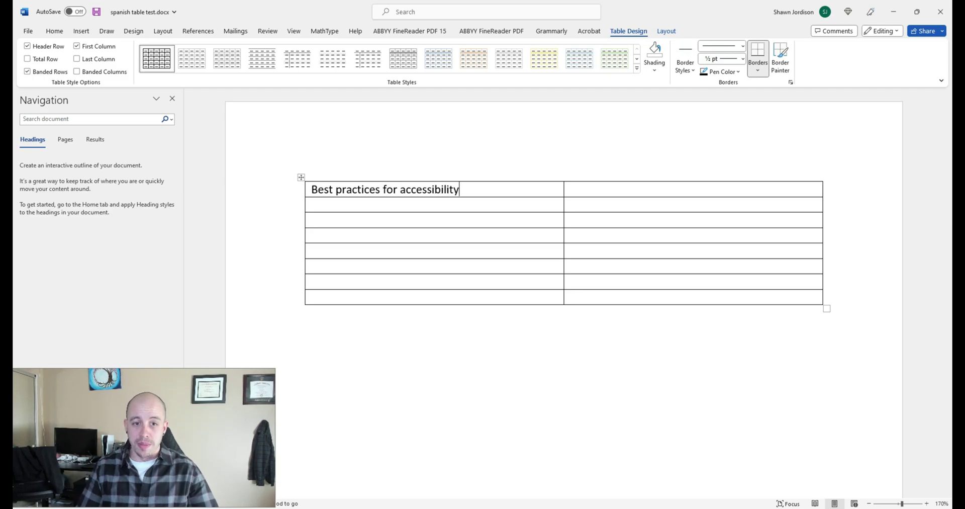
- Add a third column; header cells 'Mejores prácticas para la accesibilidad' and 'Is it the same for both languages'
{"action": "right_click", "coordinate": [578, 187]}
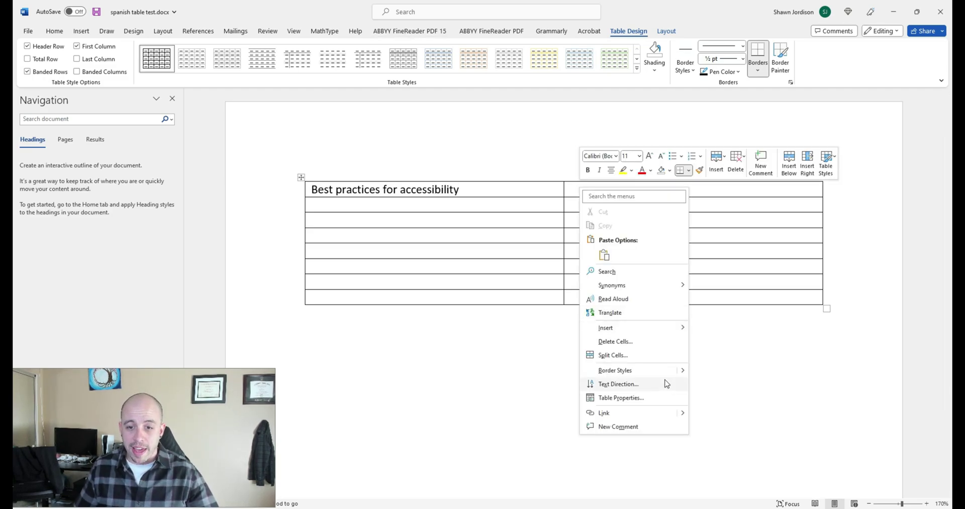
{"action": "left_click", "coordinate": [738, 342]}
{"action": "triple_click", "coordinate": [403, 190]}
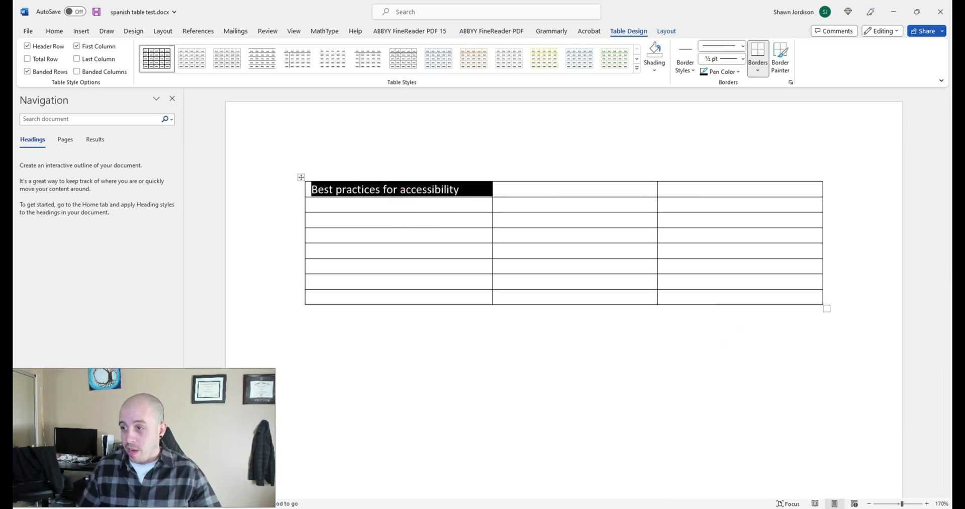
{"action": "key", "text": "alt+Tab"}
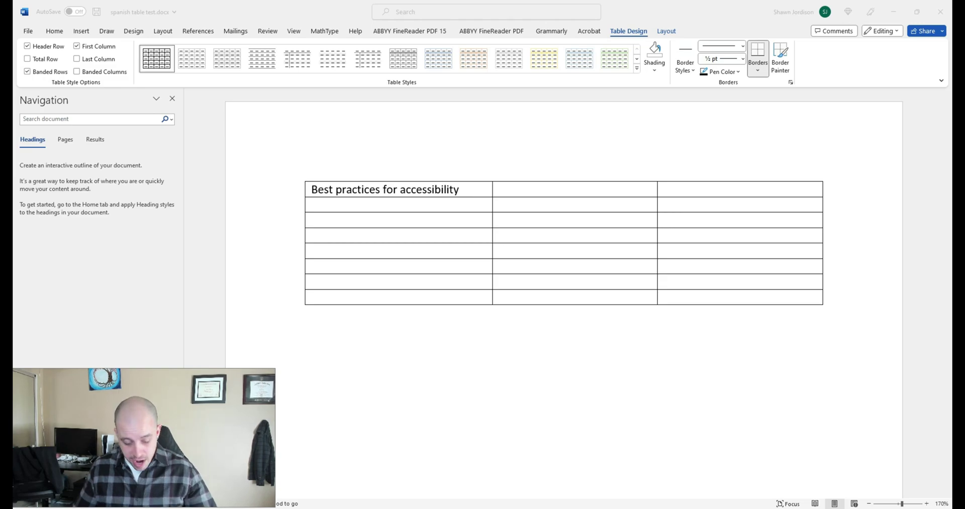
{"action": "key", "text": "alt+Tab"}
{"action": "left_click", "coordinate": [556, 190]}
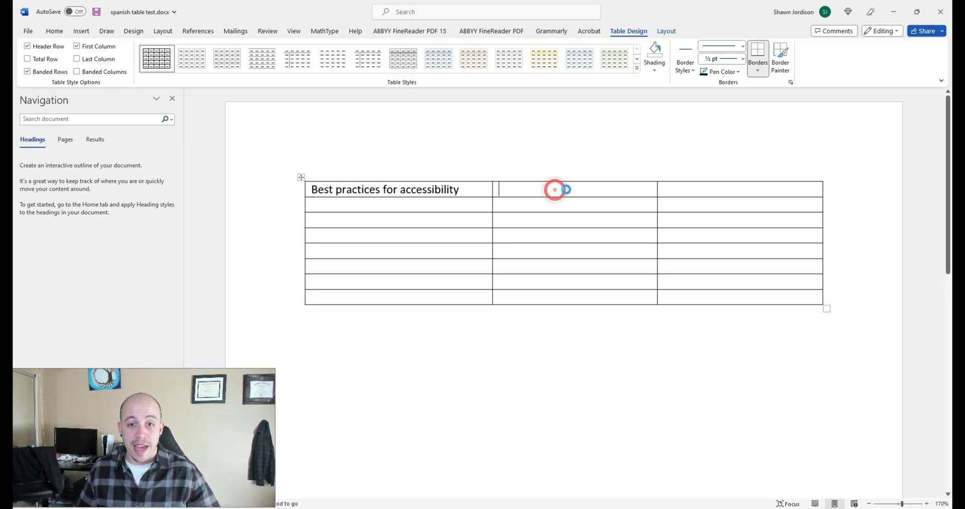
{"action": "type", "text": "Mejores prácticas para la accesibilidad"}
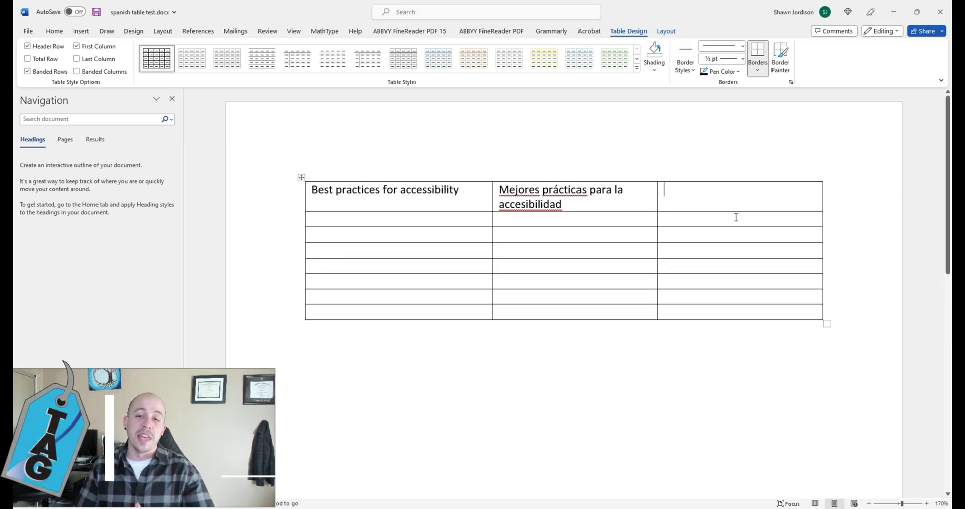
{"action": "left_click", "coordinate": [736, 197]}
{"action": "type", "text": "Is it hte s"}
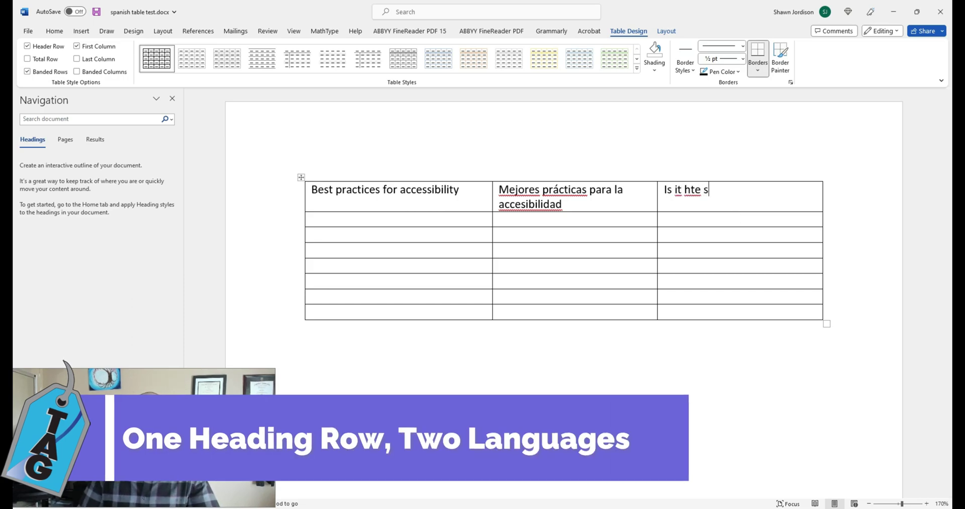
{"action": "key", "text": "BackSpace"}
{"action": "key", "text": "BackSpace"}
{"action": "key", "text": "BackSpace"}
{"action": "key", "text": "BackSpace"}
{"action": "key", "text": "BackSpace"}
{"action": "type", "text": "the same for both languages"}
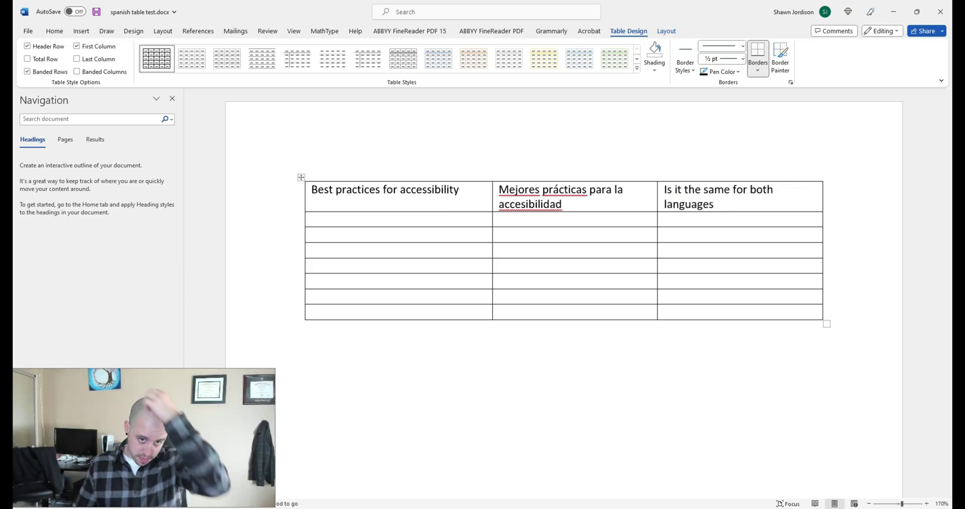
- List the practices (table headers, alternate text, proper document formatting, color…) down column one
{"action": "left_click", "coordinate": [358, 221]}
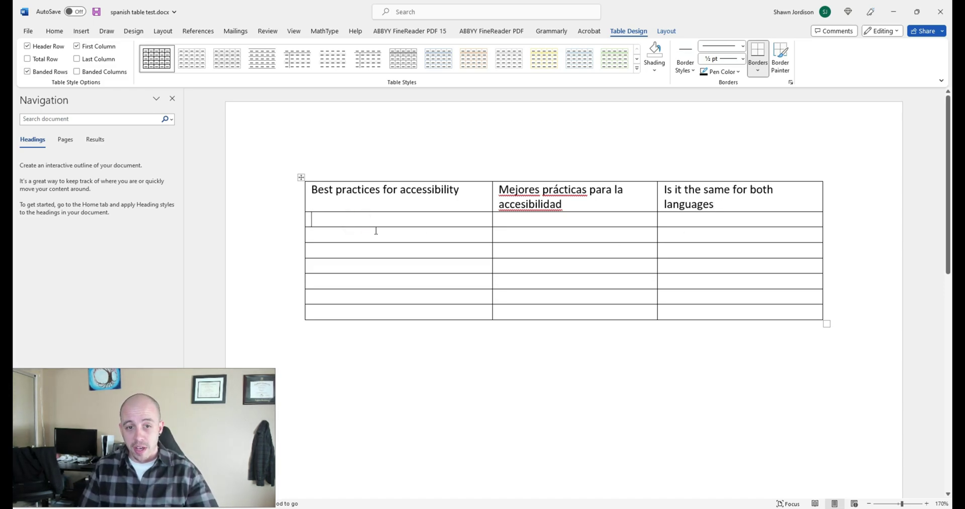
{"action": "type", "text": "Tables ue"}
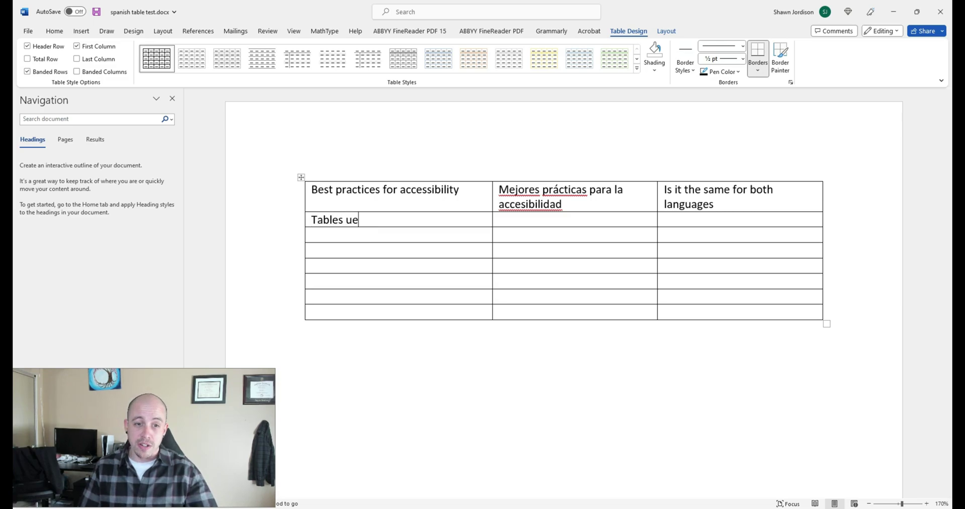
{"action": "key", "text": "BackSpace"}
{"action": "type", "text": "se headers"}
{"action": "key", "text": "Down"}
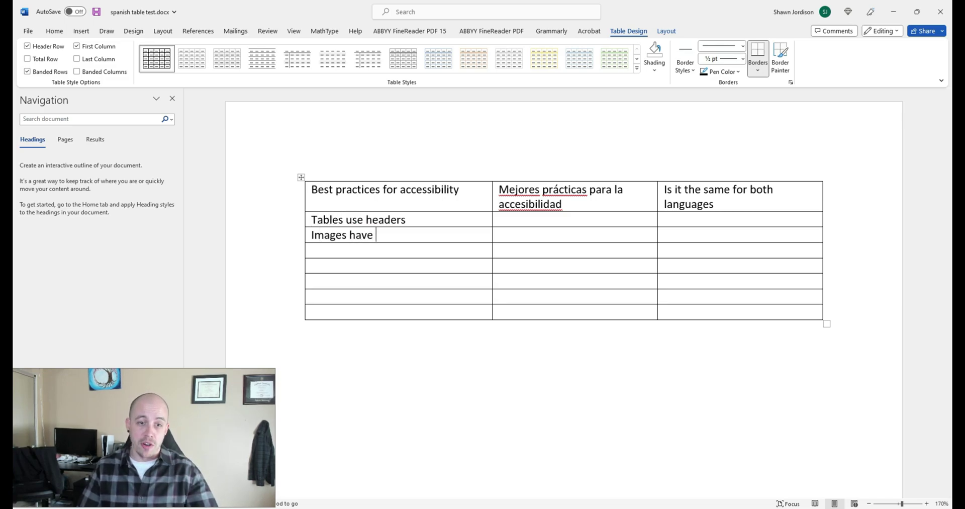
{"action": "type", "text": "ernate text"}
{"action": "key", "text": "Down"}
{"action": "type", "text": "Document"}
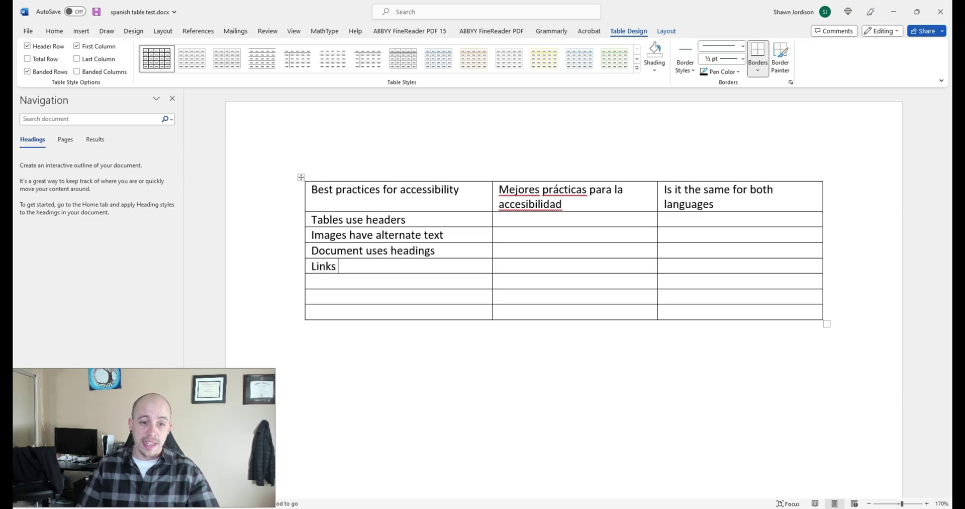
{"action": "key", "text": "BackSpace"}
{"action": "key", "text": "BackSpace"}
{"action": "key", "text": "BackSpace"}
{"action": "type", "text": "operly formatted"}
{"action": "key", "text": "Down"}
{"action": "type", "text": "Color co"}
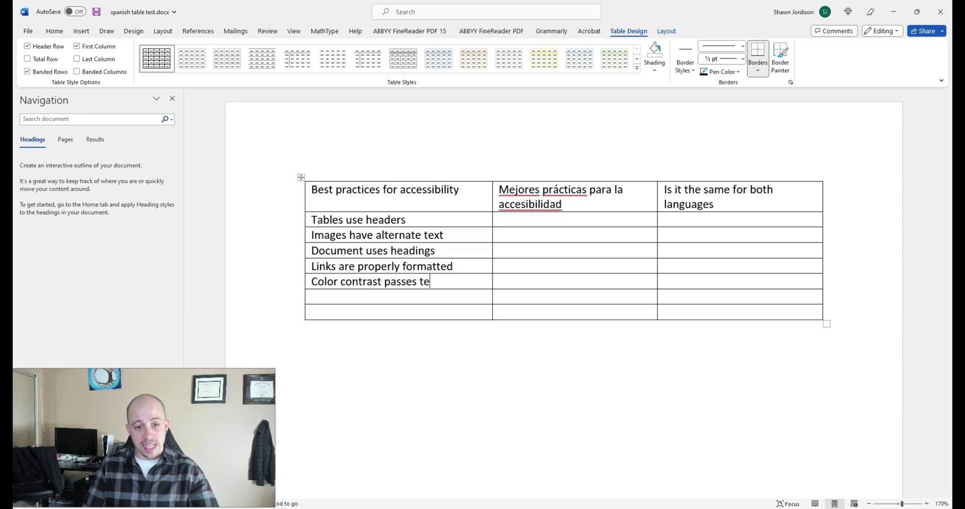
- Delete the two empty bottom rows and copy the English practices for translation
{"action": "left_click_drag", "start_coordinate": [322, 295], "coordinate": [405, 307]}
{"action": "right_click", "coordinate": [406, 307]}
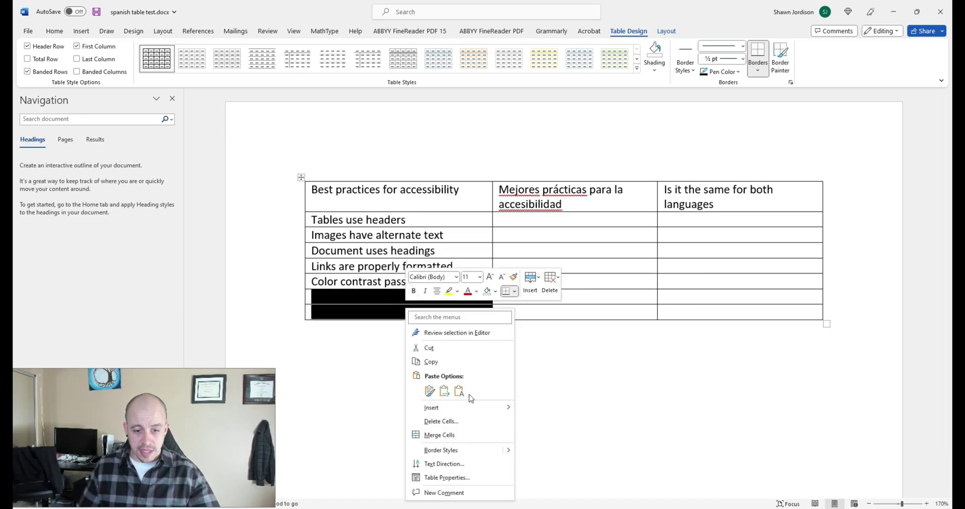
{"action": "left_click", "coordinate": [466, 274]}
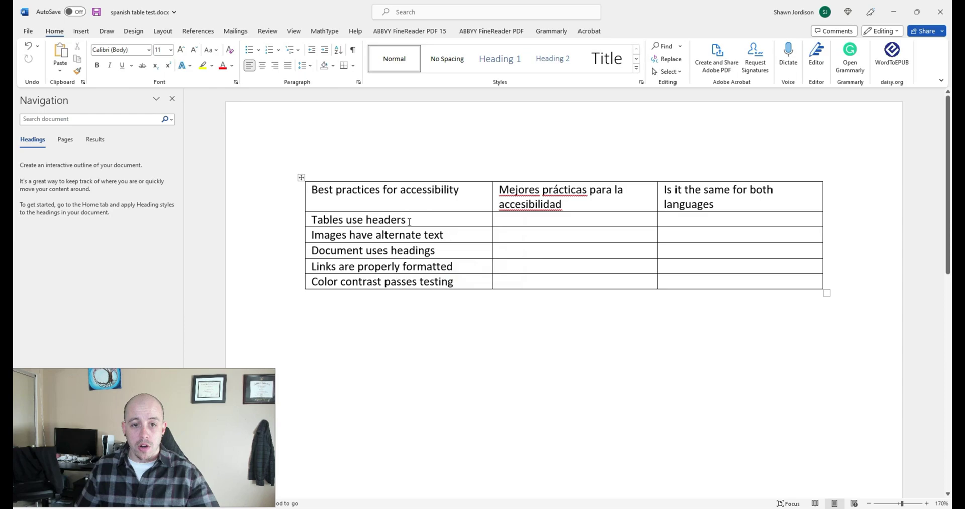
{"action": "double_click", "coordinate": [410, 221]}
{"action": "left_click_drag", "start_coordinate": [410, 220], "coordinate": [322, 224]}
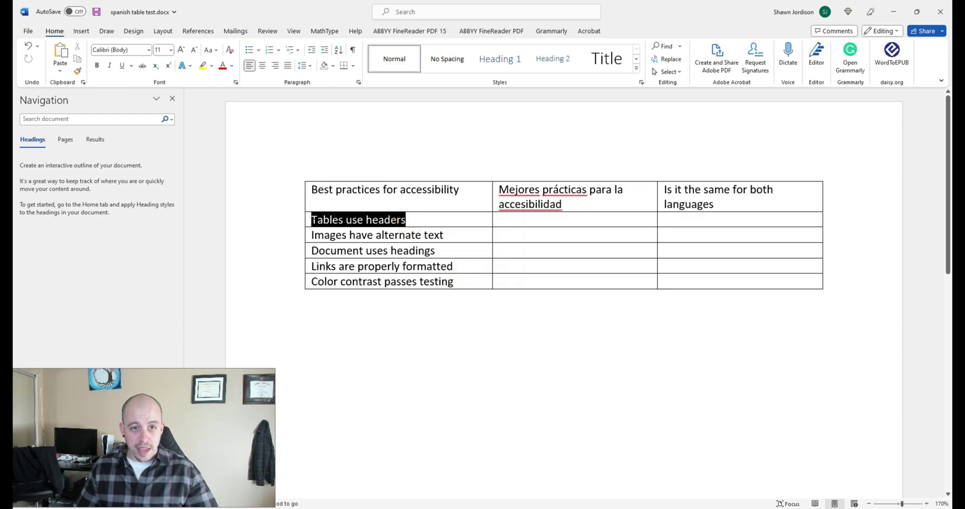
{"action": "key", "text": "alt+Tab"}
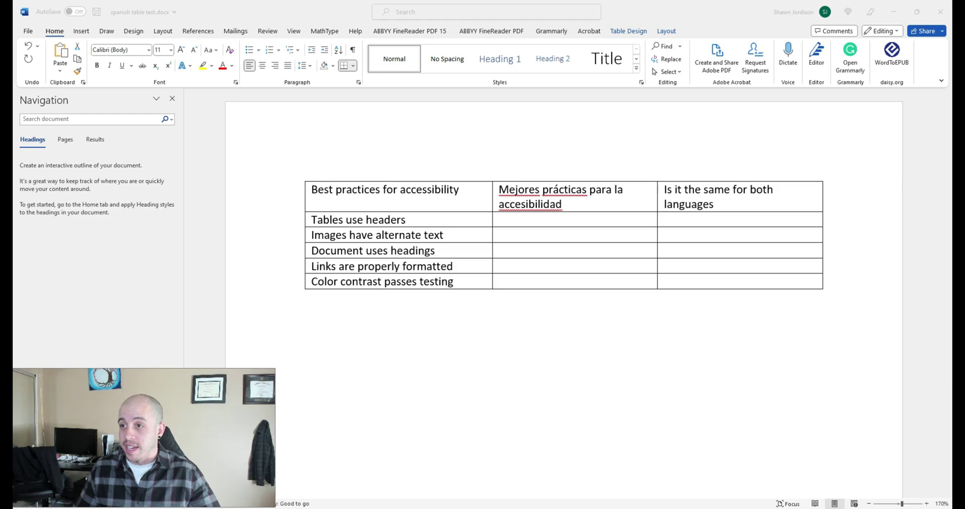
- Paste the Spanish translations of the five practices into column two
{"action": "right_click", "coordinate": [555, 347]}
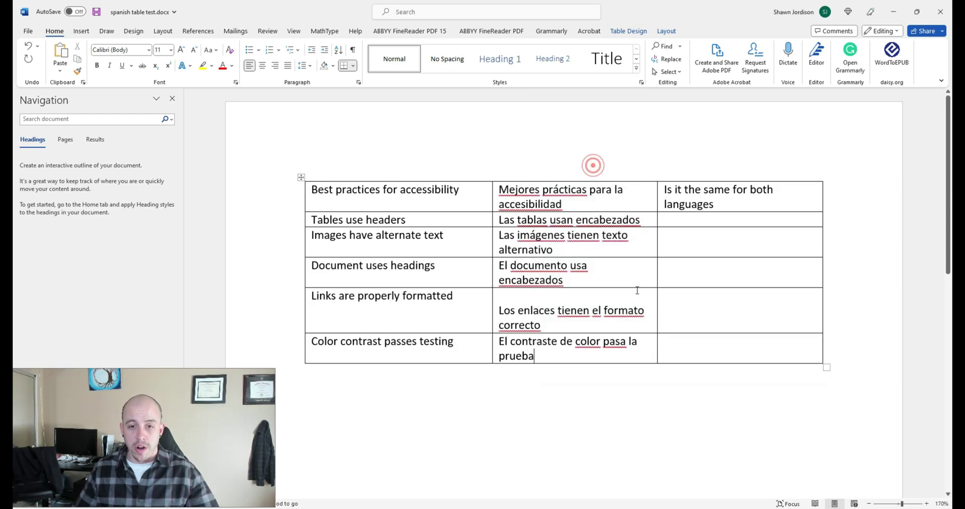
{"action": "left_click", "coordinate": [592, 165]}
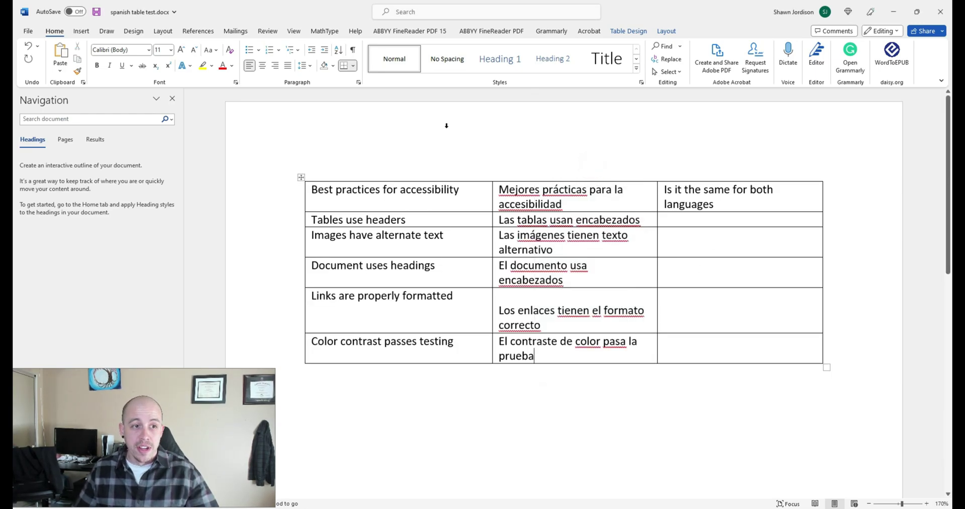
{"action": "left_click", "coordinate": [686, 219]}
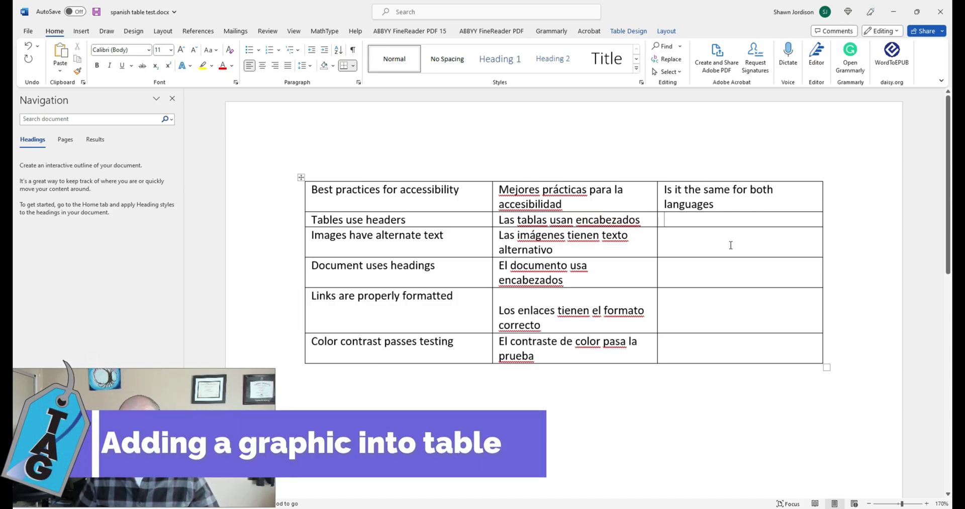
{"action": "left_click", "coordinate": [735, 351]}
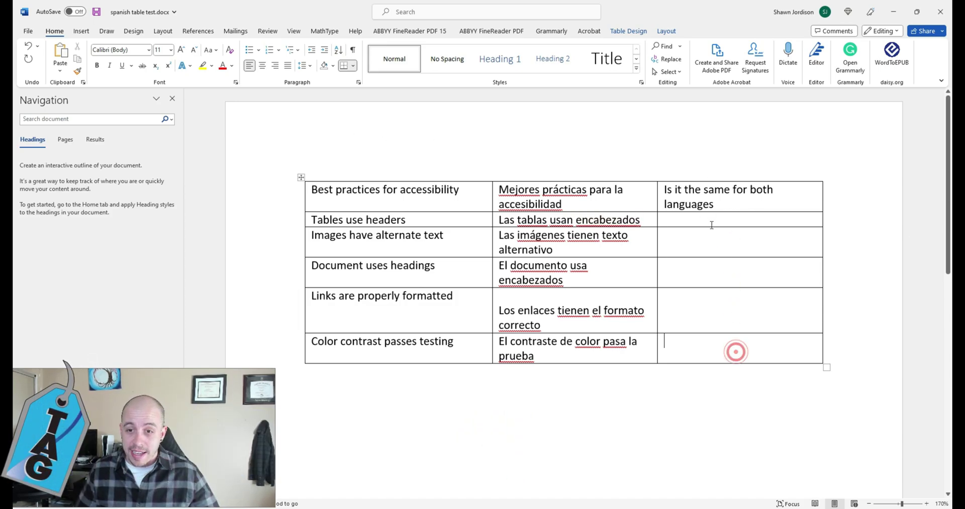
{"action": "left_click", "coordinate": [706, 217]}
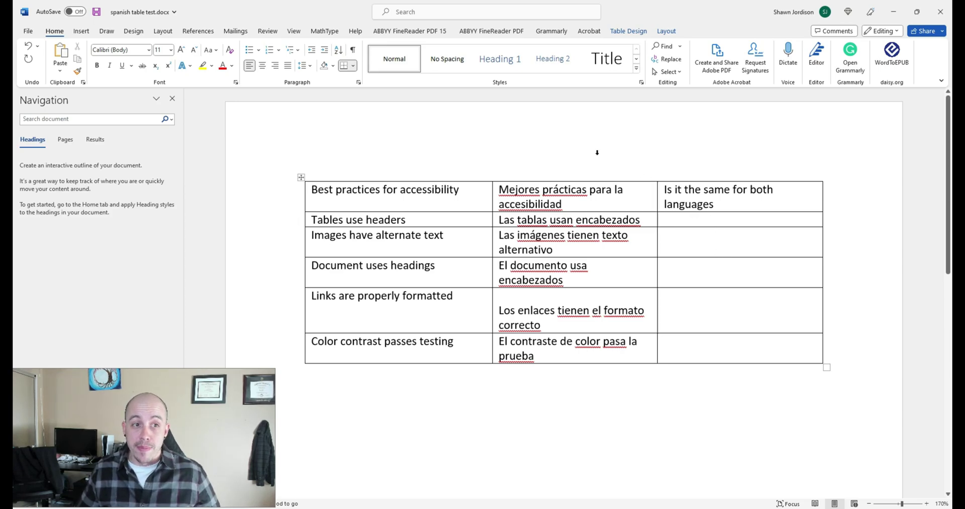
- Insert a 'check' icon from the icon library into the first practice's third cell
{"action": "left_click", "coordinate": [81, 31]}
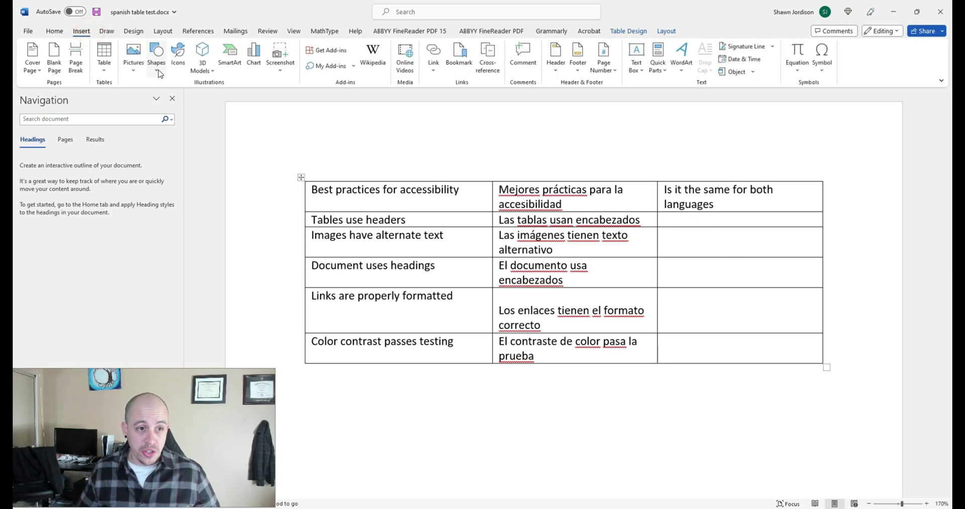
{"action": "left_click", "coordinate": [177, 56]}
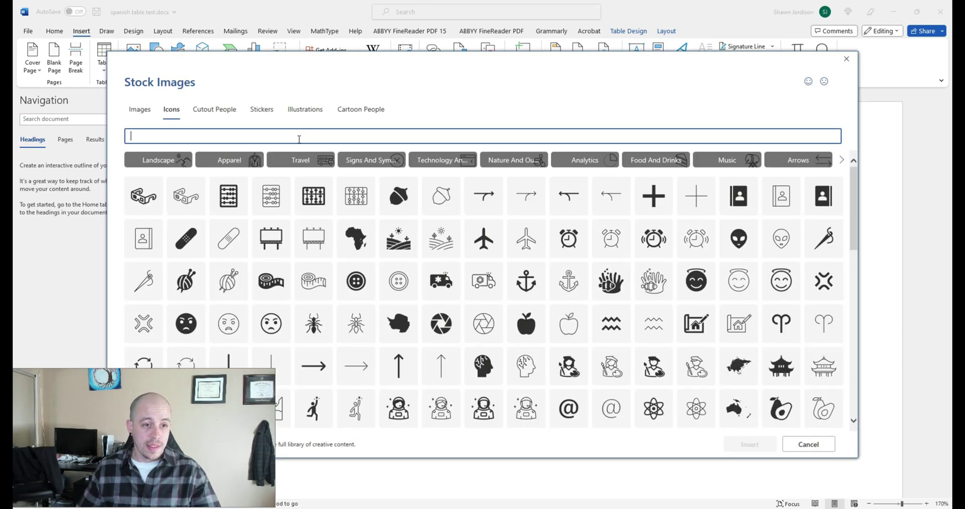
{"action": "left_click", "coordinate": [298, 136]}
{"action": "type", "text": "check"}
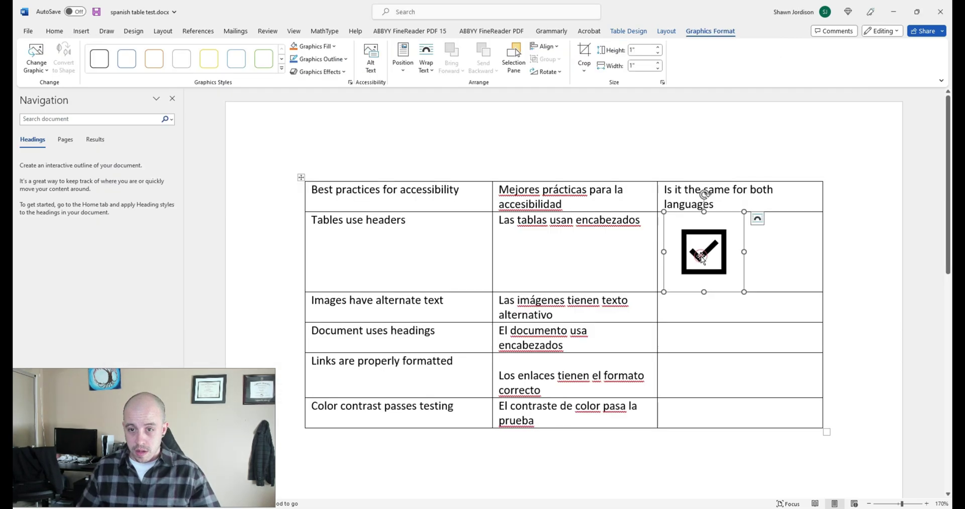
- Paste copies of the checkmark into the remaining practices' third-column cells
{"action": "left_click", "coordinate": [714, 303]}
{"action": "key", "text": "ctrl+v"}
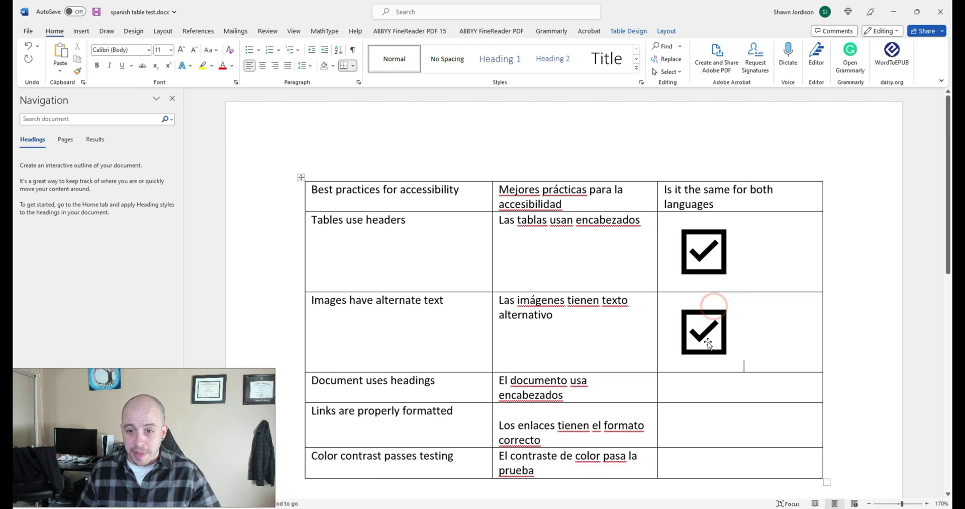
{"action": "left_click", "coordinate": [709, 385]}
{"action": "key", "text": "ctrl+v"}
{"action": "left_click", "coordinate": [709, 326]}
{"action": "key", "text": "ctrl+v"}
{"action": "left_click", "coordinate": [711, 413]}
{"action": "key", "text": "ctrl+v"}
{"action": "scroll", "coordinate": [705, 326], "scroll_direction": "up", "scroll_amount": 3}
{"action": "left_click", "coordinate": [633, 183]}
{"action": "scroll", "coordinate": [772, 291], "scroll_direction": "down", "scroll_amount": 8}
{"action": "scroll", "coordinate": [898, 218], "scroll_direction": "up", "scroll_amount": 5}
{"action": "left_click", "coordinate": [880, 216]}
{"action": "scroll", "coordinate": [861, 245], "scroll_direction": "up", "scroll_amount": 3}
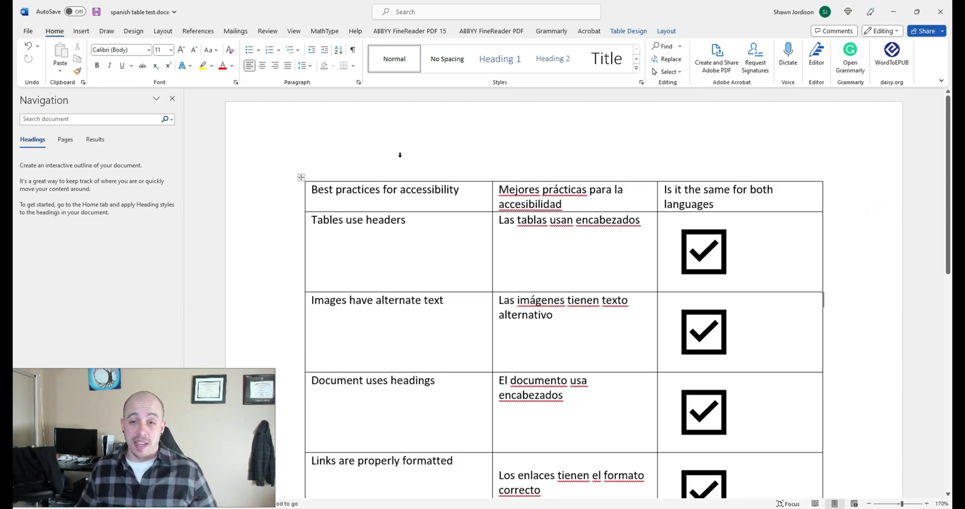
- Apply the light blue banded grid table style with a bold header row to the table
{"action": "left_click", "coordinate": [301, 178]}
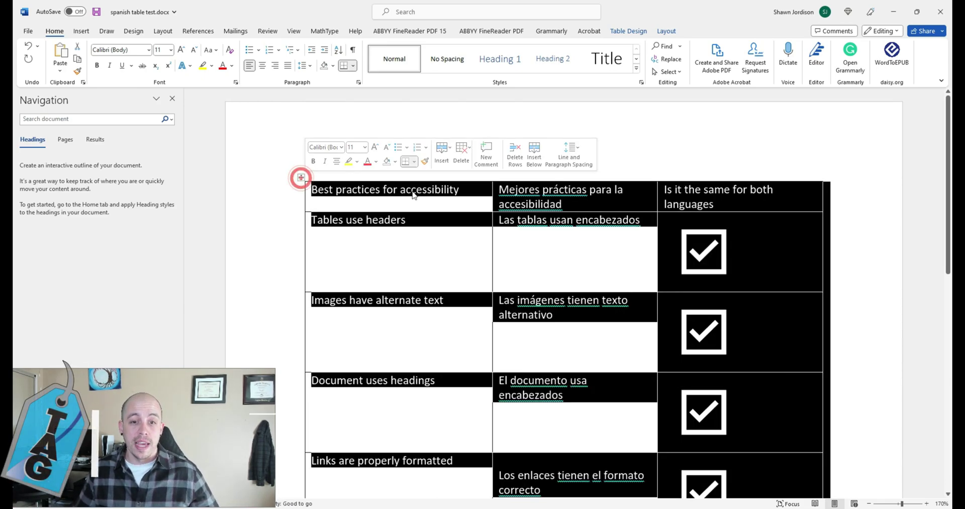
{"action": "left_click", "coordinate": [322, 193]}
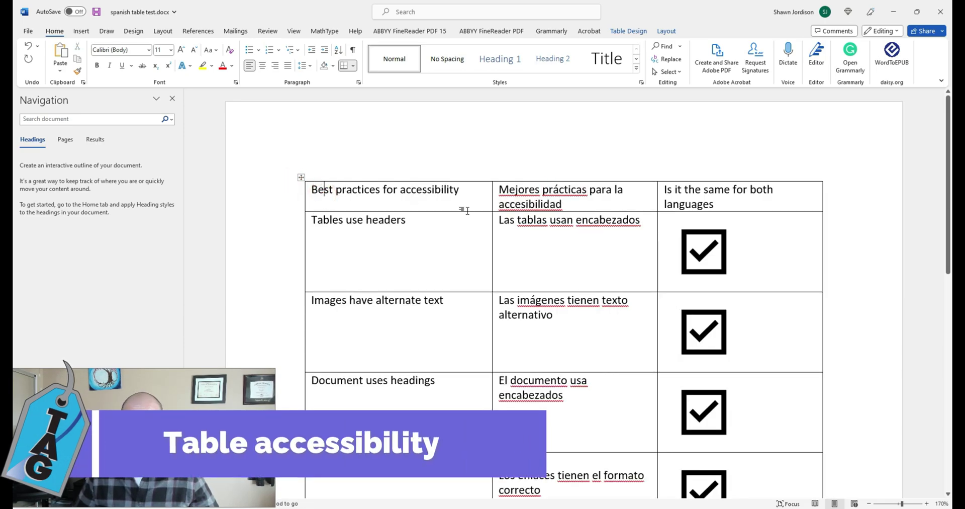
{"action": "left_click", "coordinate": [629, 31]}
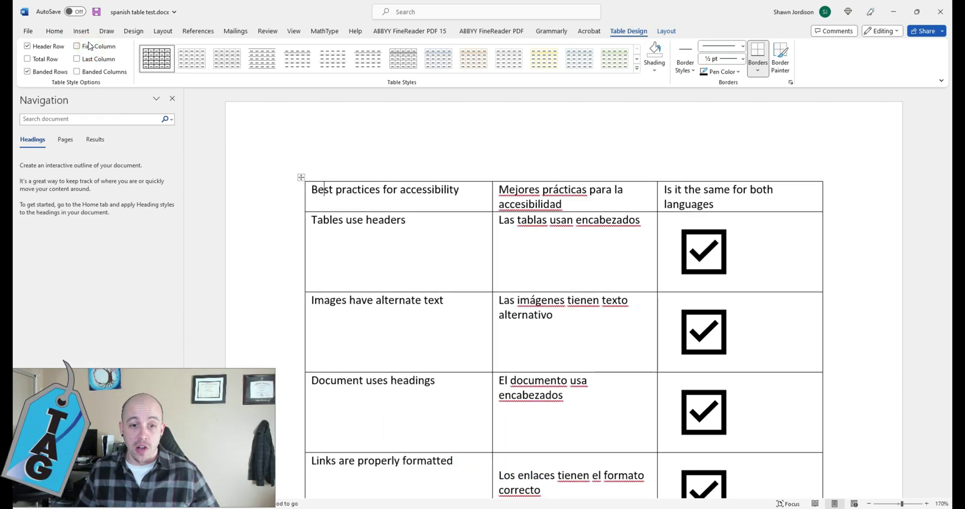
{"action": "left_click_drag", "start_coordinate": [519, 200], "coordinate": [321, 186]}
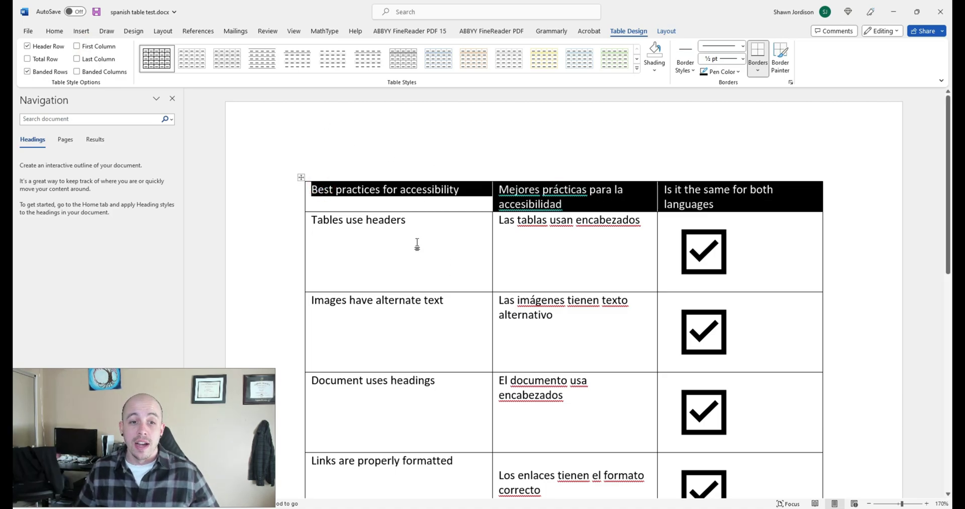
{"action": "left_click_drag", "start_coordinate": [416, 242], "coordinate": [423, 403]}
{"action": "left_click_drag", "start_coordinate": [422, 355], "coordinate": [409, 439]}
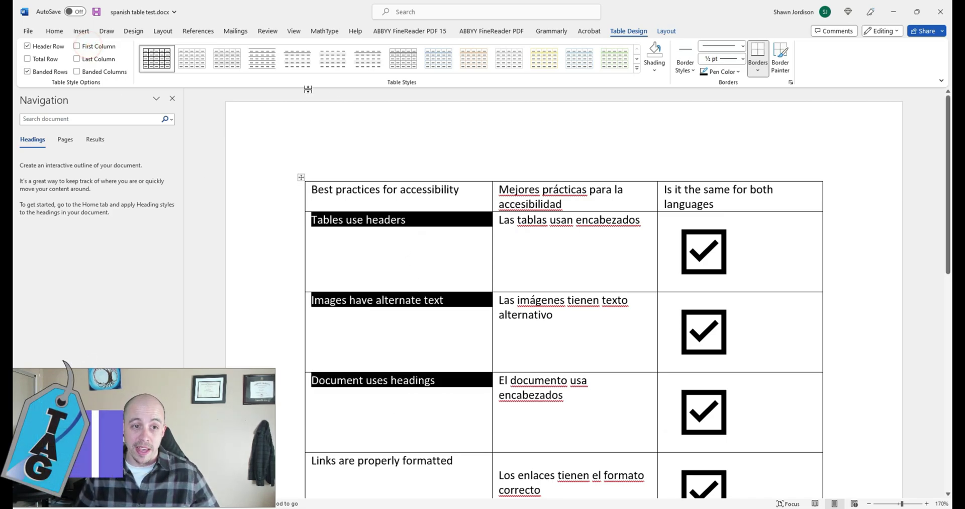
{"action": "left_click", "coordinate": [298, 59]}
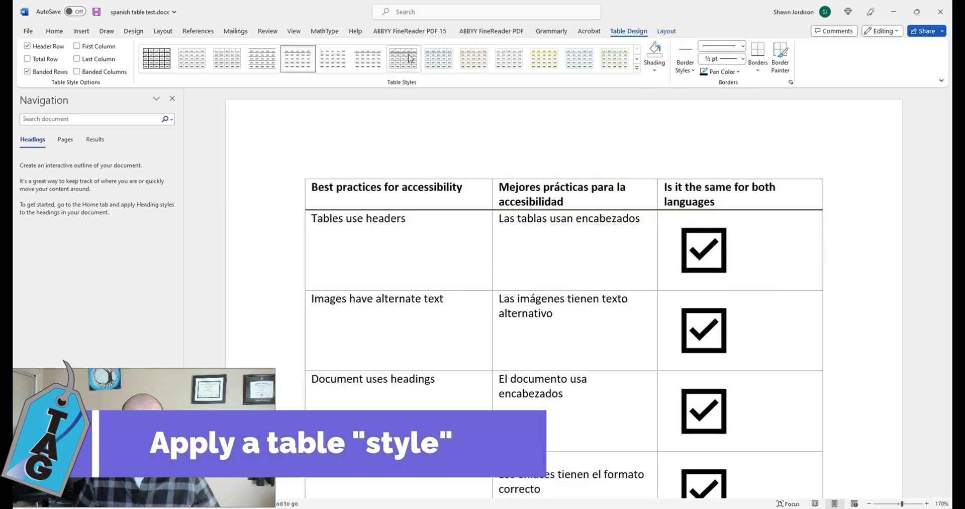
{"action": "left_click", "coordinate": [637, 61]}
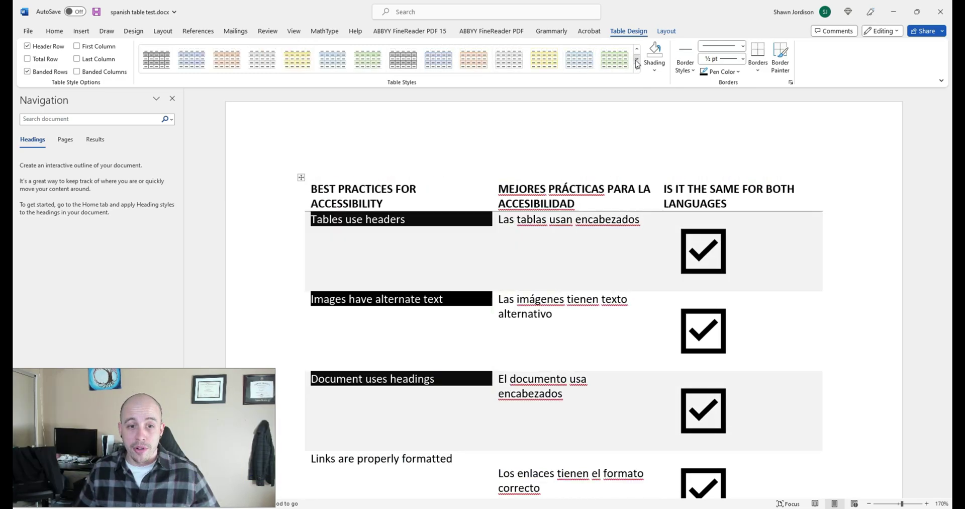
{"action": "left_click", "coordinate": [341, 61]}
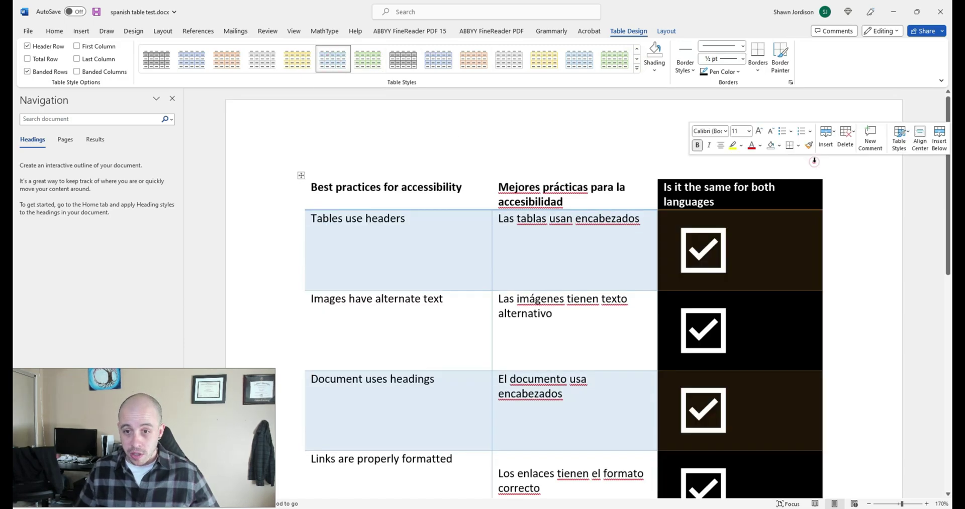
{"action": "left_click", "coordinate": [561, 249]}
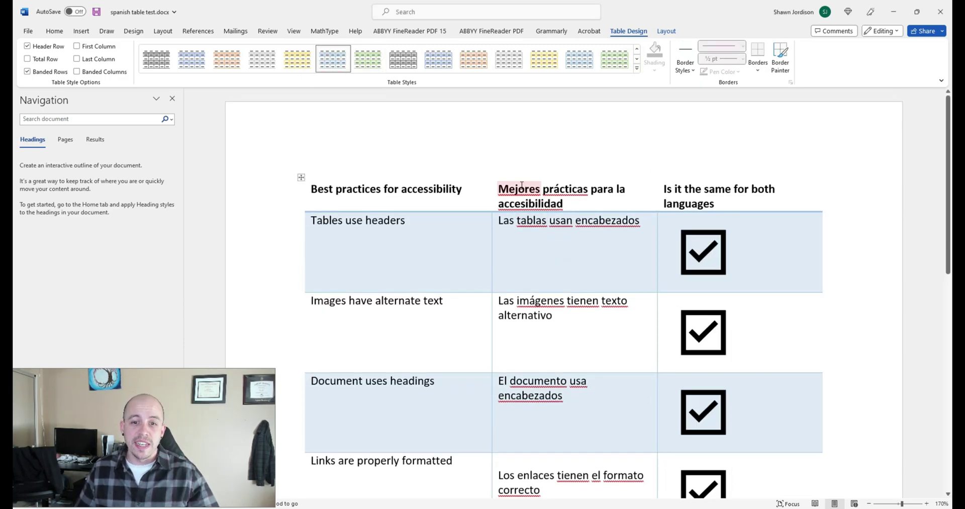
{"action": "left_click_drag", "start_coordinate": [503, 189], "coordinate": [612, 383]}
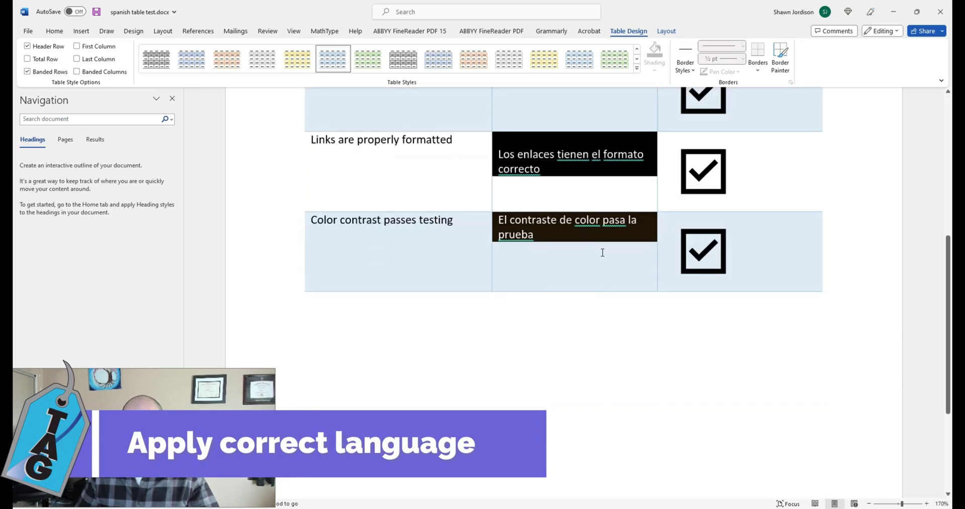
- Set the selected Spanish column's proofing language to Spanish (Mexico)
{"action": "left_click_drag", "start_coordinate": [611, 383], "coordinate": [603, 252]}
{"action": "scroll", "coordinate": [605, 358], "scroll_direction": "up", "scroll_amount": 2}
{"action": "scroll", "coordinate": [606, 358], "scroll_direction": "up", "scroll_amount": 4}
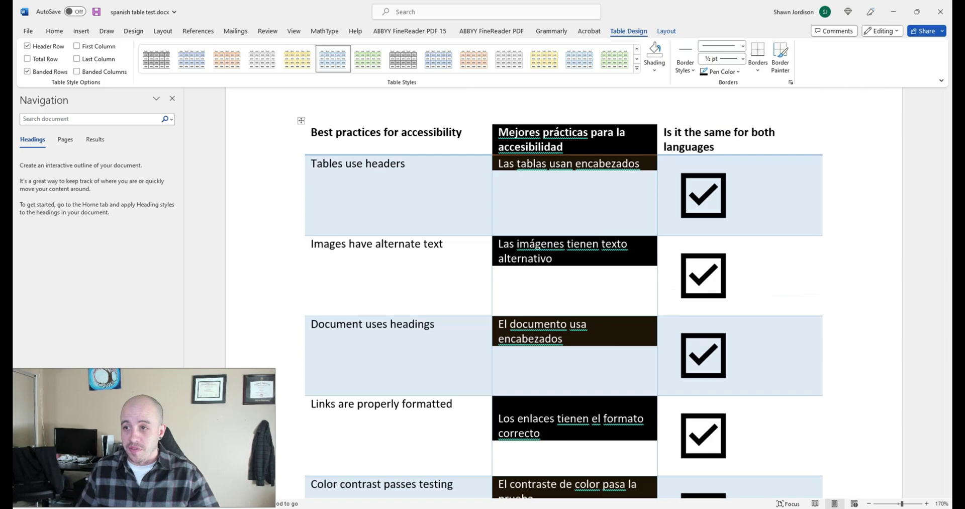
{"action": "left_click", "coordinate": [271, 33]}
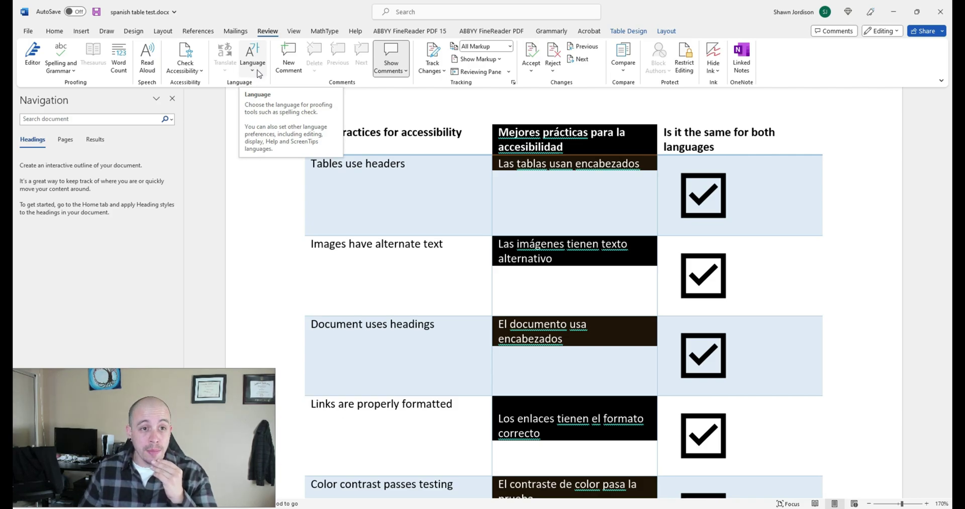
{"action": "left_click", "coordinate": [258, 74]}
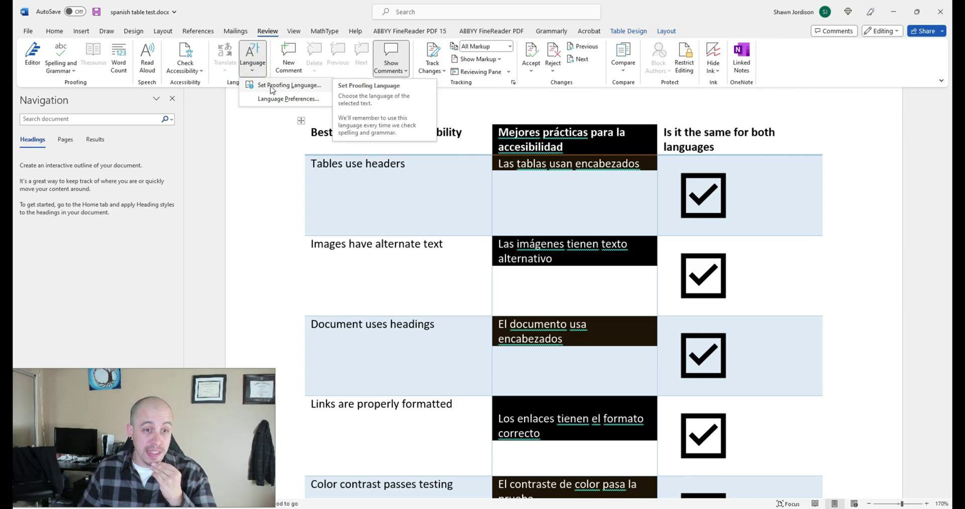
{"action": "left_click", "coordinate": [272, 87]}
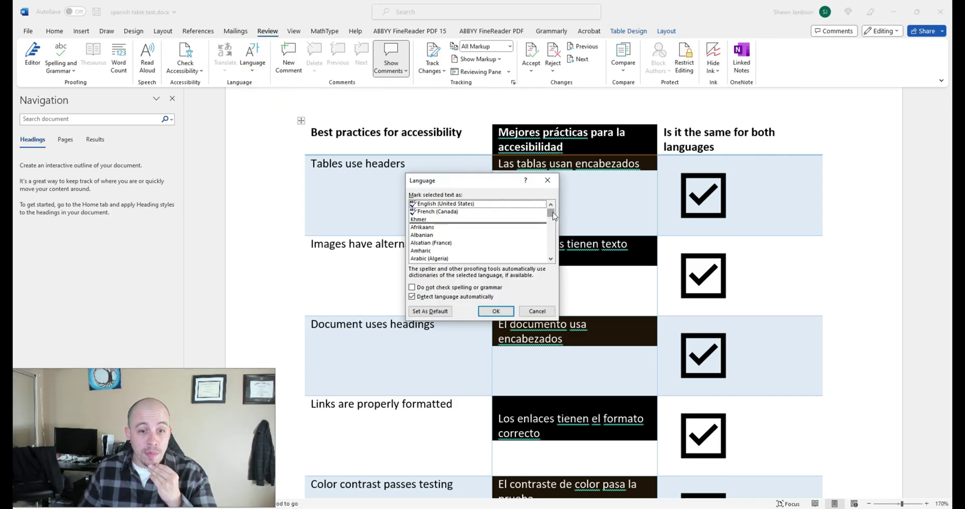
{"action": "left_click_drag", "start_coordinate": [553, 215], "coordinate": [551, 245]}
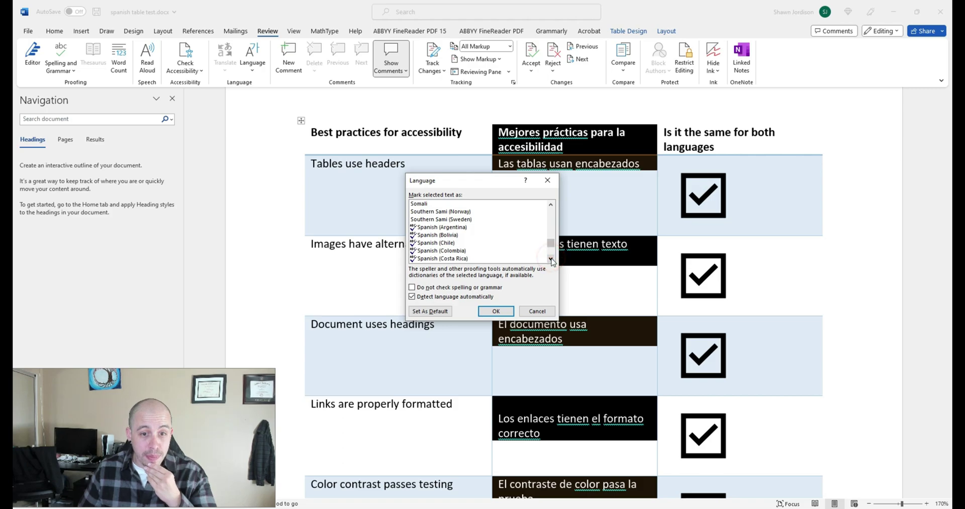
{"action": "left_click", "coordinate": [551, 259]}
{"action": "scroll", "coordinate": [445, 245], "scroll_direction": "down", "scroll_amount": 1}
{"action": "scroll", "coordinate": [445, 244], "scroll_direction": "down", "scroll_amount": 1}
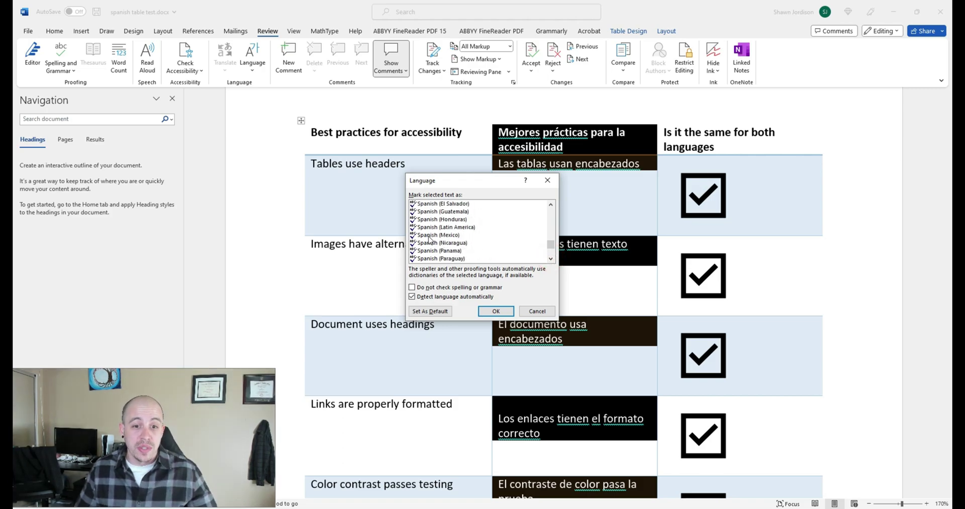
{"action": "left_click", "coordinate": [429, 236]}
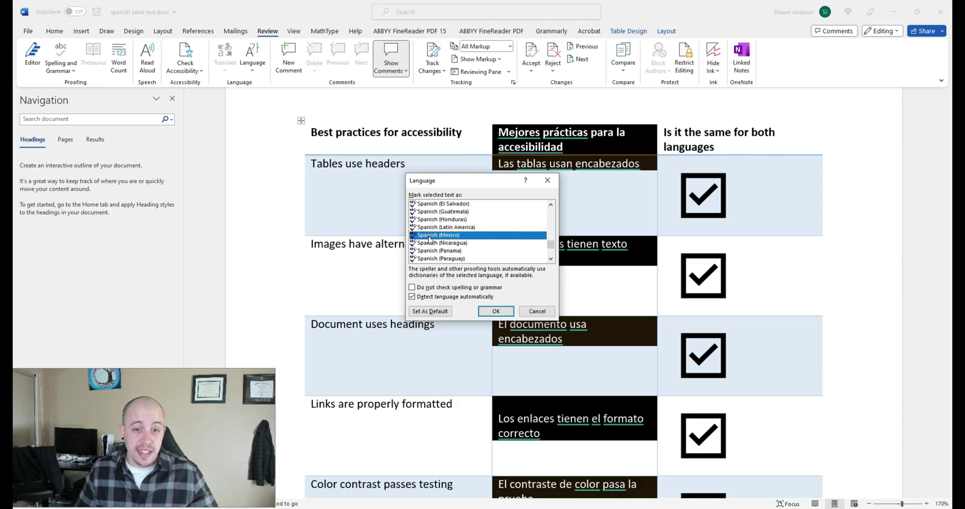
{"action": "left_click", "coordinate": [490, 312]}
- Verify the Spanish text no longer shows spelling squiggles
{"action": "left_click", "coordinate": [581, 145]}
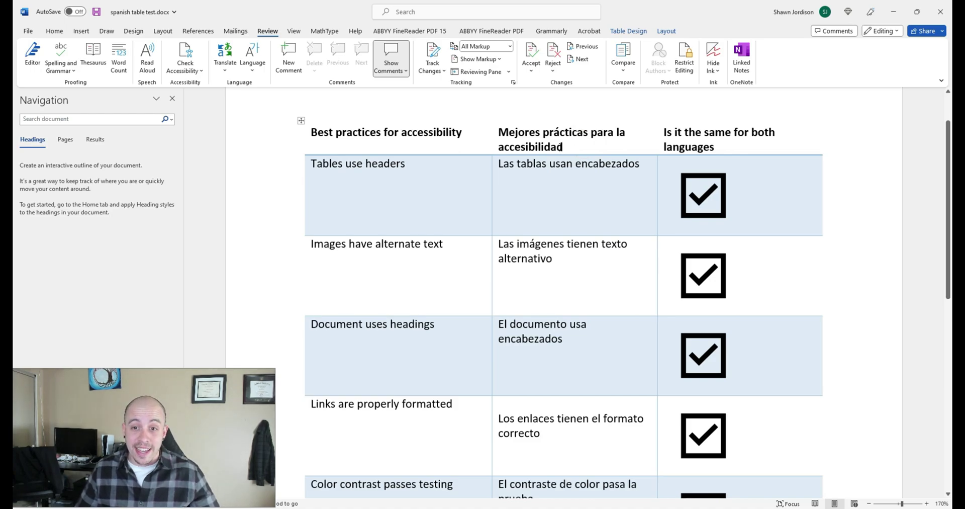
{"action": "left_click", "coordinate": [567, 202]}
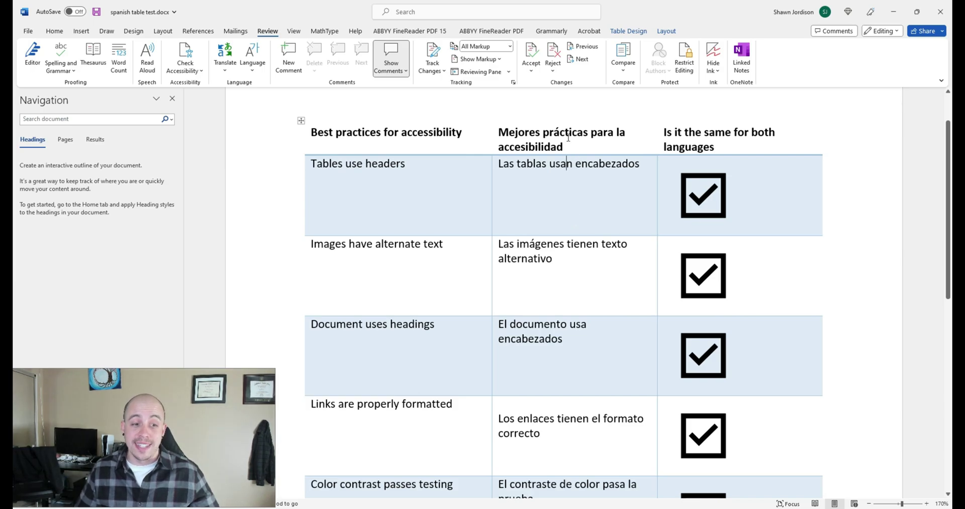
{"action": "scroll", "coordinate": [606, 219], "scroll_direction": "up", "scroll_amount": 2}
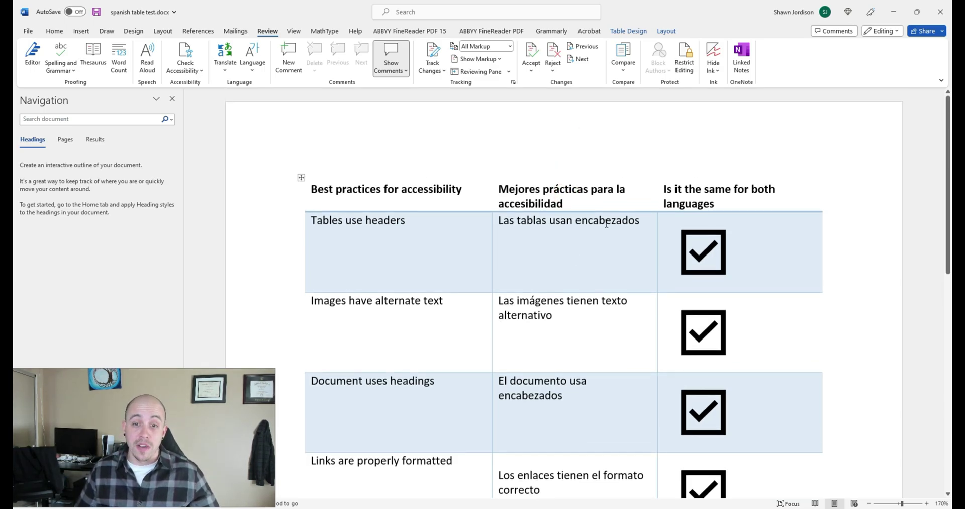
{"action": "scroll", "coordinate": [606, 223], "scroll_direction": "down", "scroll_amount": 15}
{"action": "scroll", "coordinate": [599, 215], "scroll_direction": "up", "scroll_amount": 8}
{"action": "scroll", "coordinate": [599, 218], "scroll_direction": "up", "scroll_amount": 8}
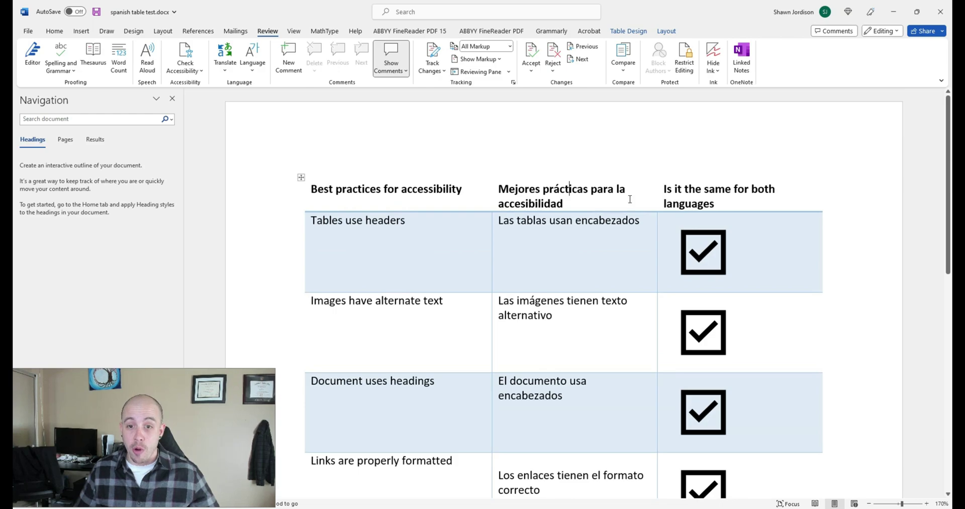
- Turn on Repeat Header Rows and confirm it on the Table Properties Row tab
{"action": "left_click", "coordinate": [628, 31]}
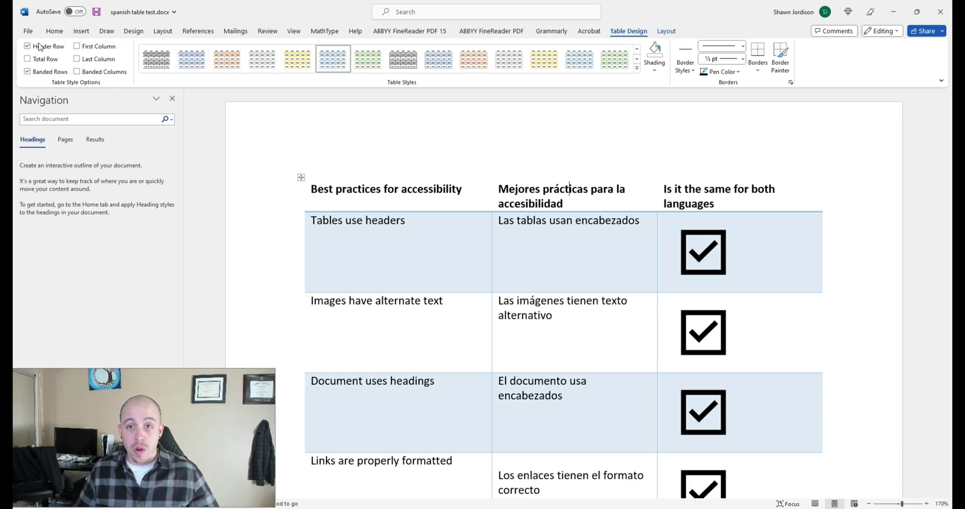
{"action": "left_click", "coordinate": [670, 33]}
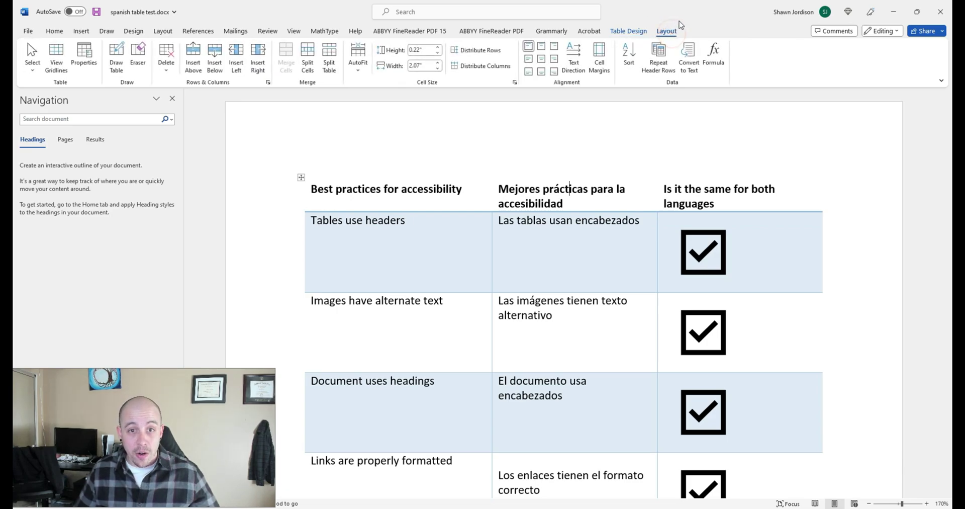
{"action": "left_click", "coordinate": [658, 65]}
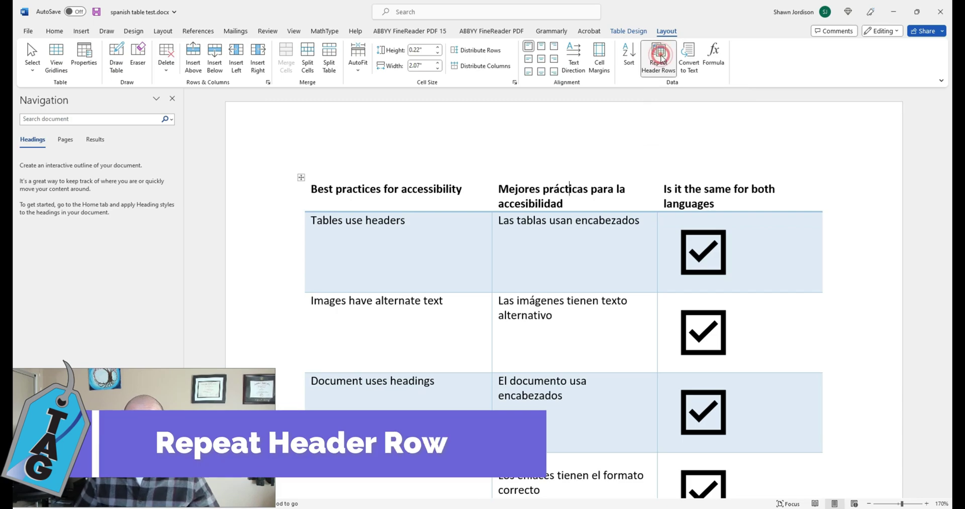
{"action": "right_click", "coordinate": [576, 198]}
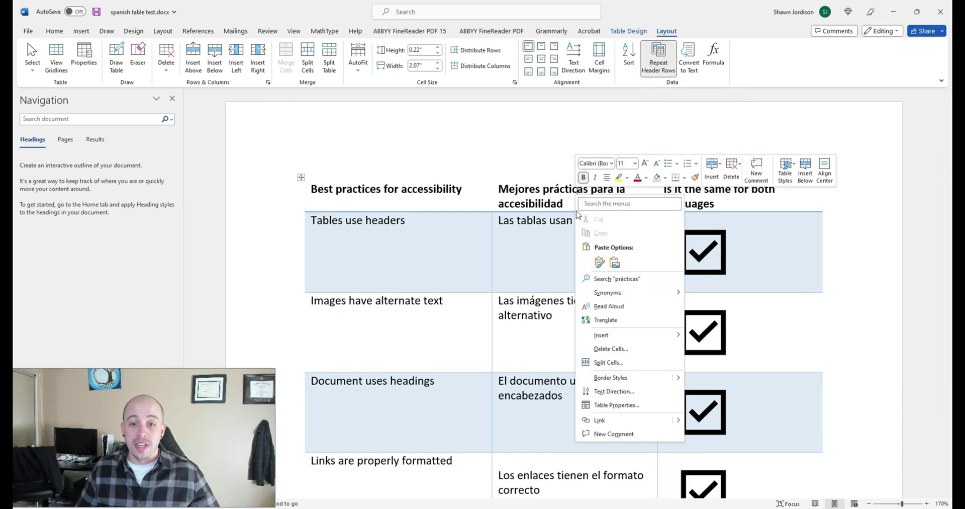
{"action": "left_click", "coordinate": [646, 408]}
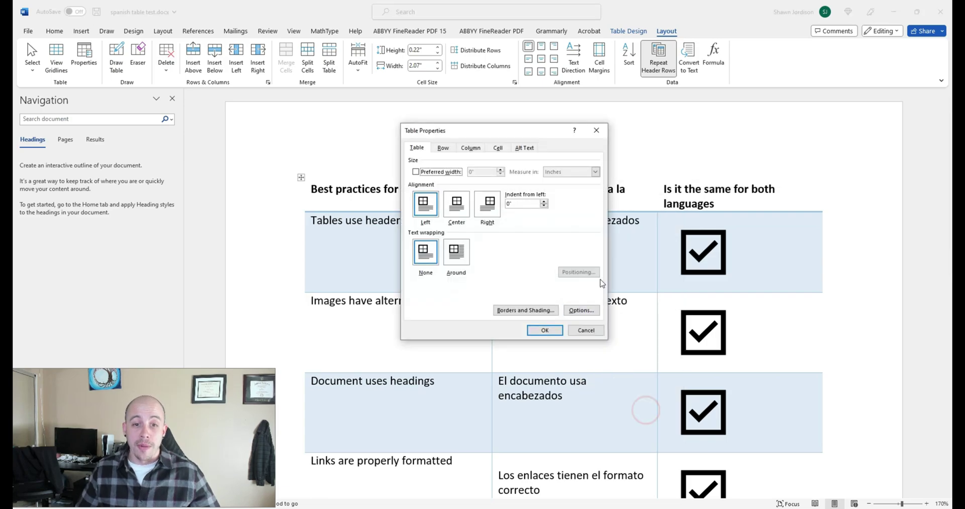
{"action": "left_click", "coordinate": [445, 148]}
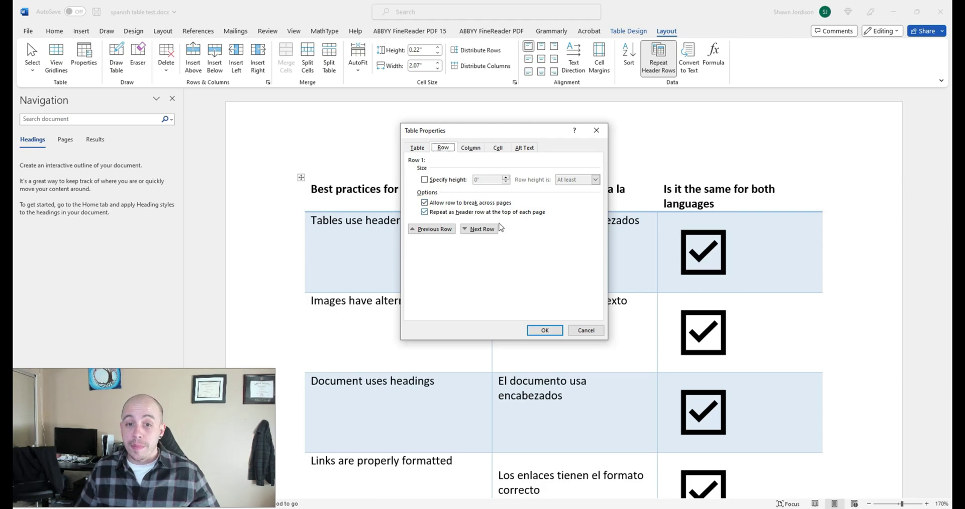
- Enter the Alt Text description 'Best practices for accessibility table in english and spanish.' and confirm
{"action": "left_click", "coordinate": [527, 147]}
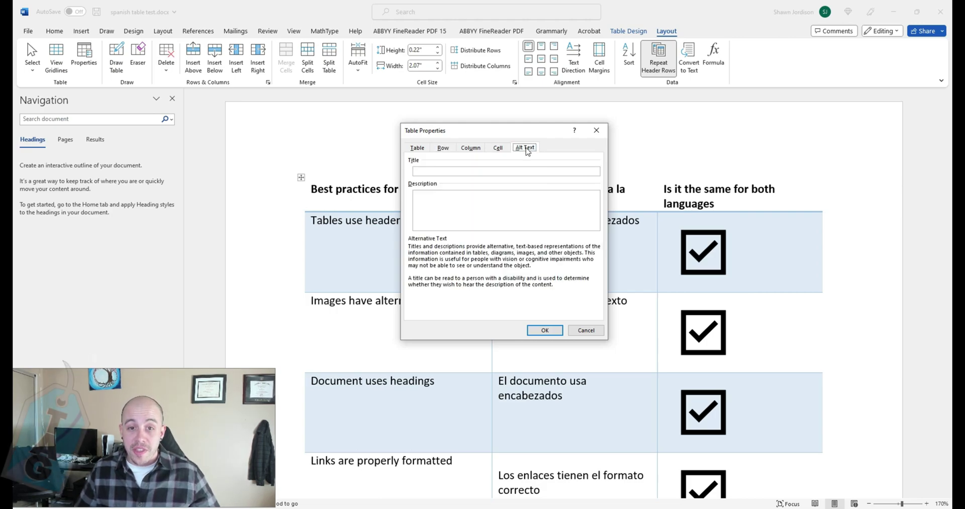
{"action": "left_click", "coordinate": [500, 210]}
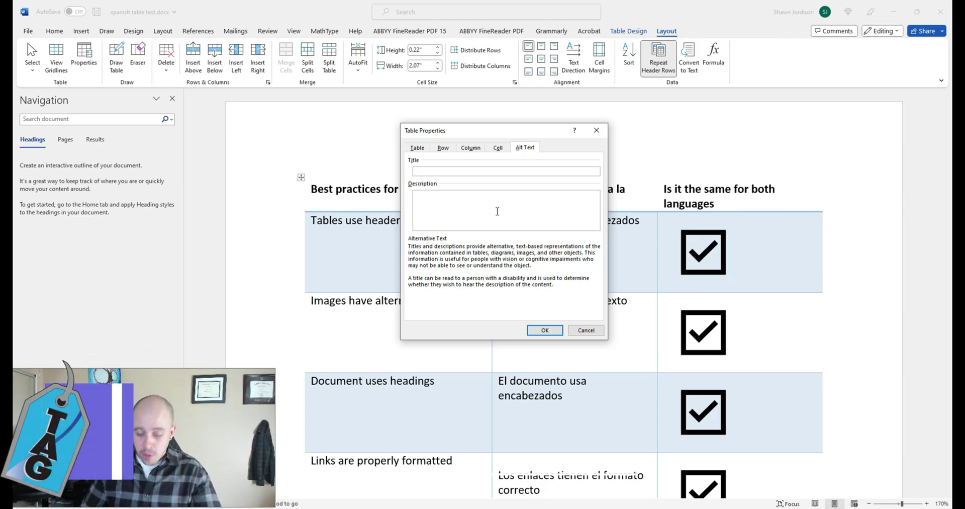
{"action": "left_click", "coordinate": [499, 210]}
{"action": "type", "text": "Best pra"}
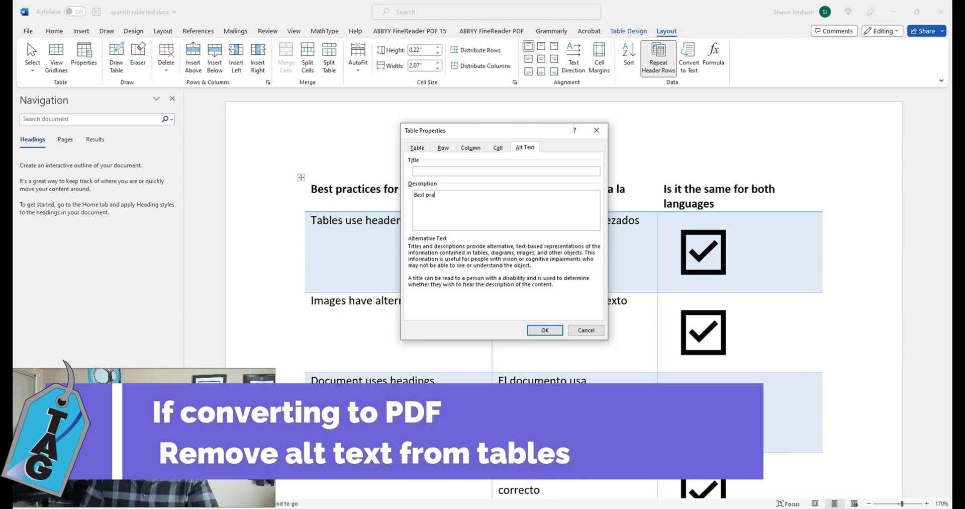
{"action": "type", "text": "ctices for ac"}
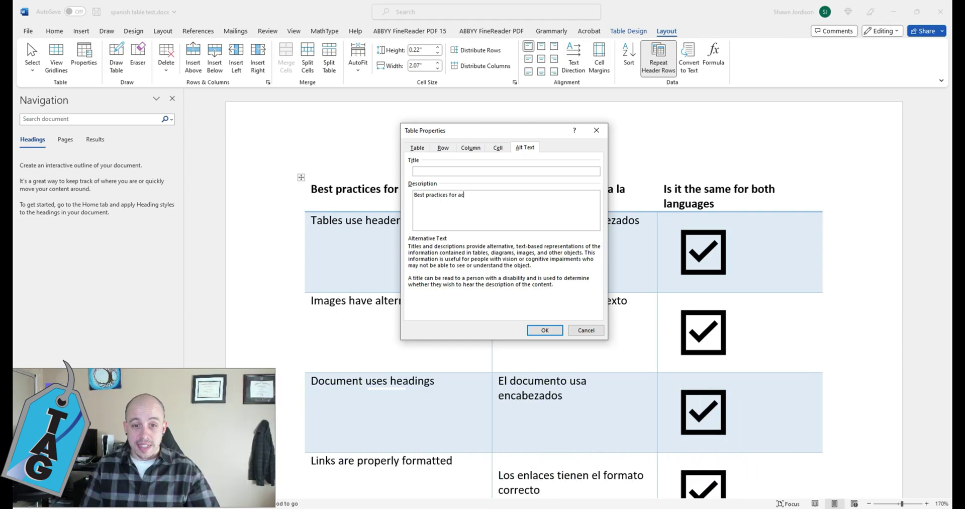
{"action": "type", "text": "cessibility table in english and spanish."}
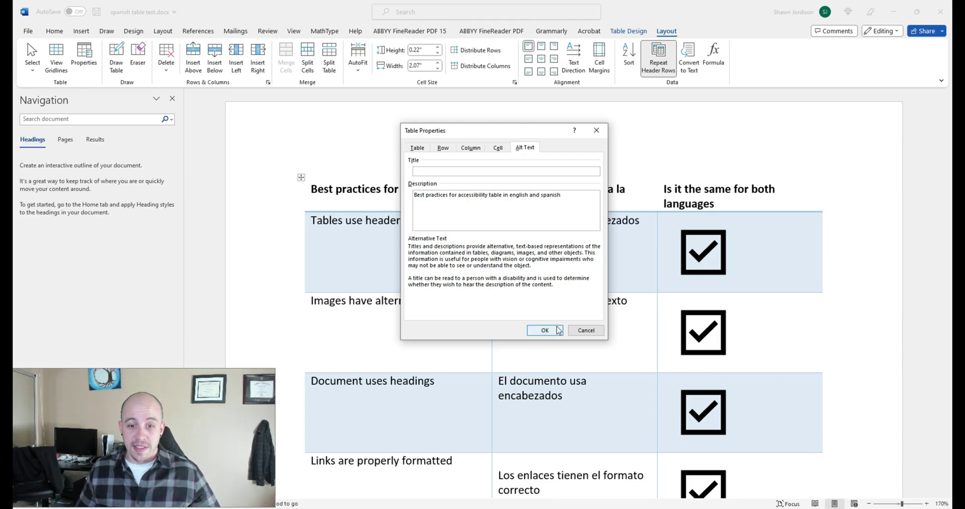
{"action": "left_click", "coordinate": [544, 330]}
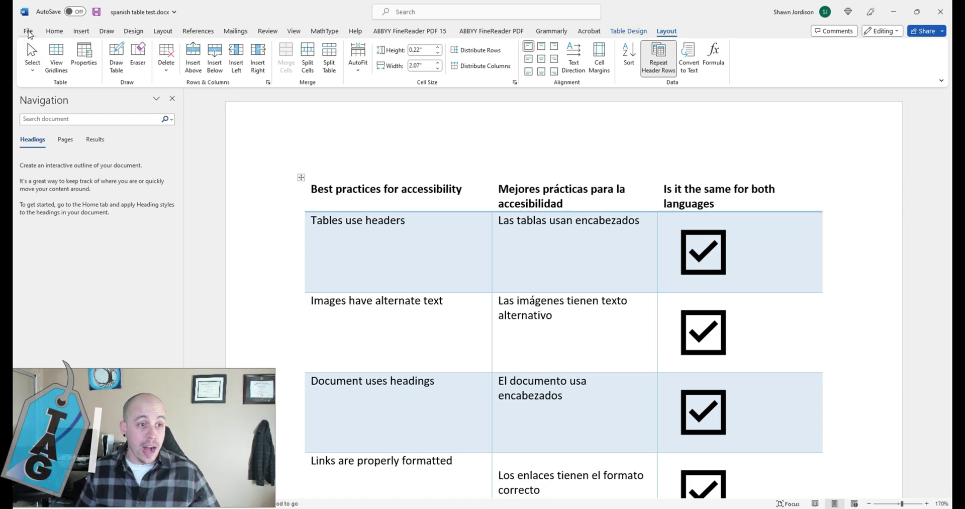
- Run Check Accessibility from File > Info and confirm it reports no accessibility issues
{"action": "left_click", "coordinate": [28, 32]}
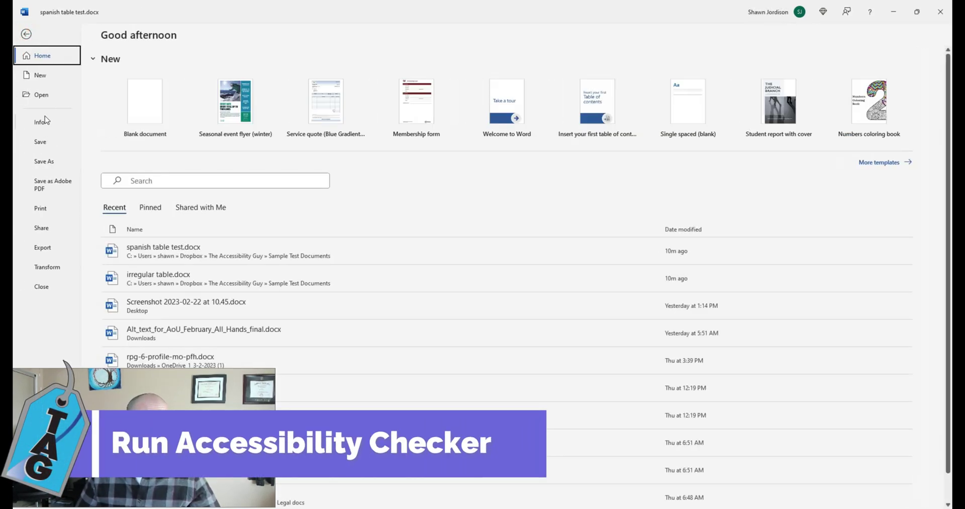
{"action": "left_click", "coordinate": [46, 121]}
{"action": "left_click", "coordinate": [137, 202]}
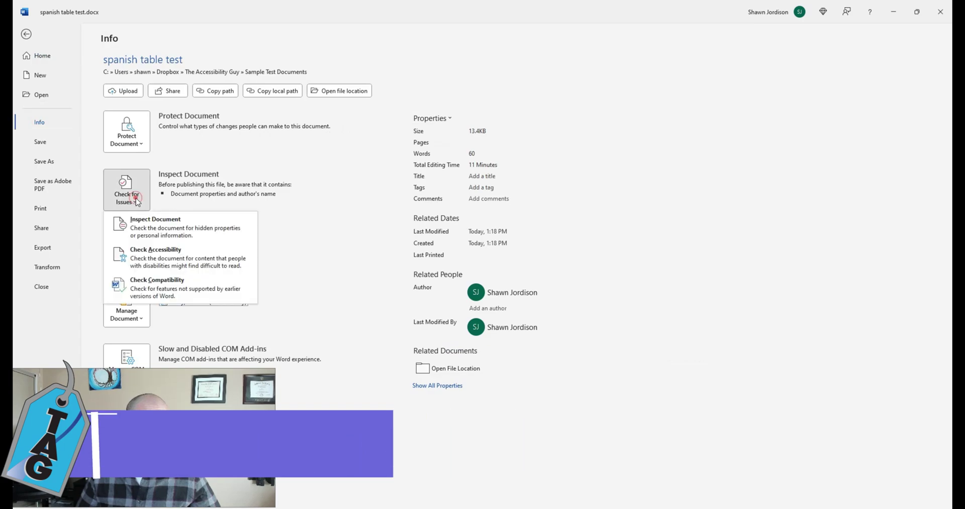
{"action": "left_click", "coordinate": [188, 255]}
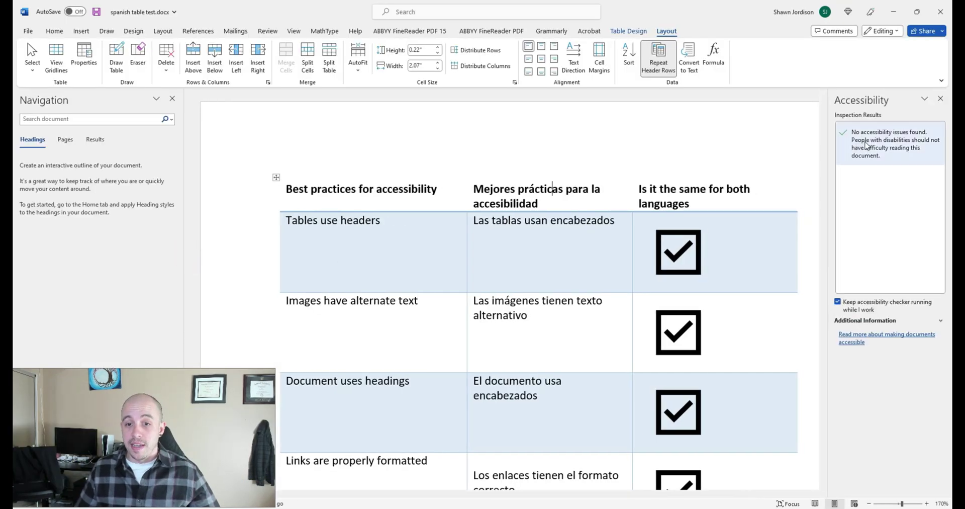
- Open the Alt Text editor for the first-row checkmark image
{"action": "right_click", "coordinate": [661, 234]}
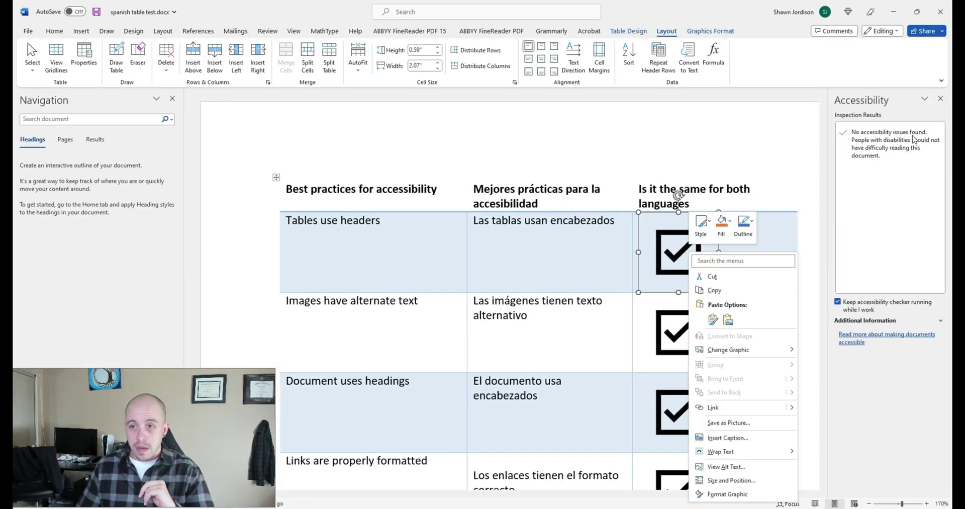
{"action": "left_click", "coordinate": [941, 99]}
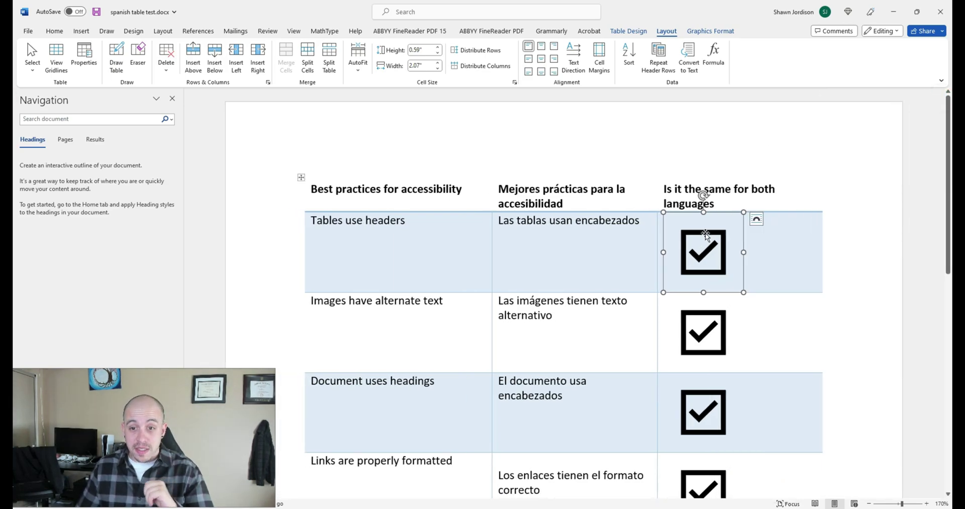
{"action": "right_click", "coordinate": [706, 235]}
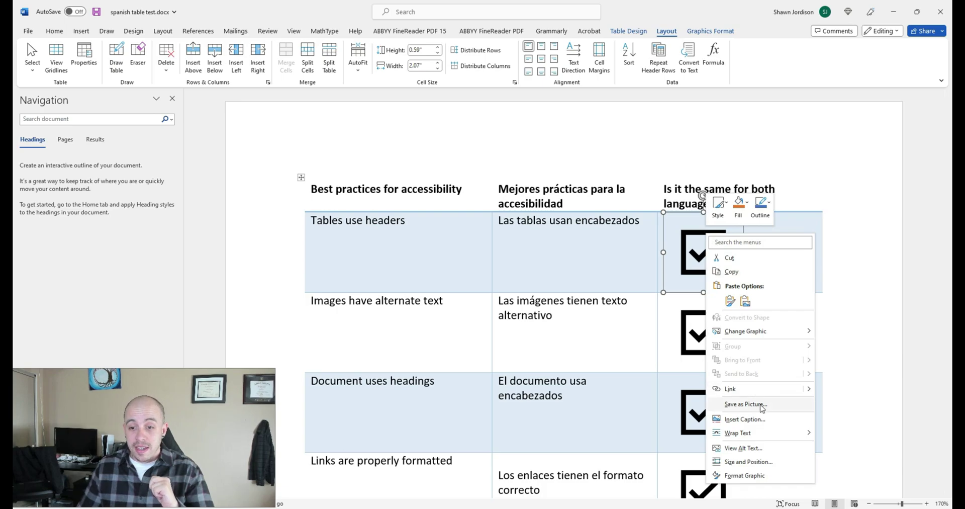
{"action": "left_click", "coordinate": [759, 448]}
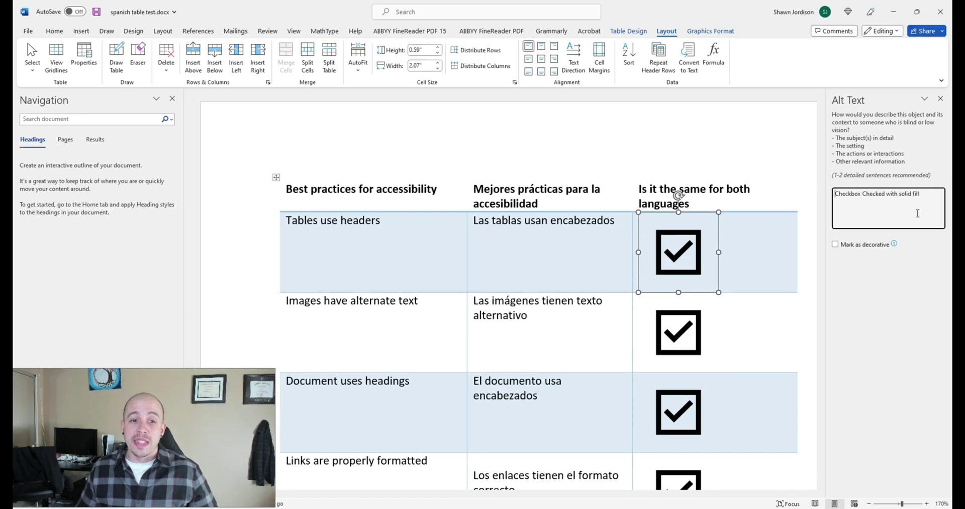
- Replace its alt text with 'Tables use headers is the same for both languages.'
{"action": "left_click_drag", "start_coordinate": [930, 196], "coordinate": [833, 196]}
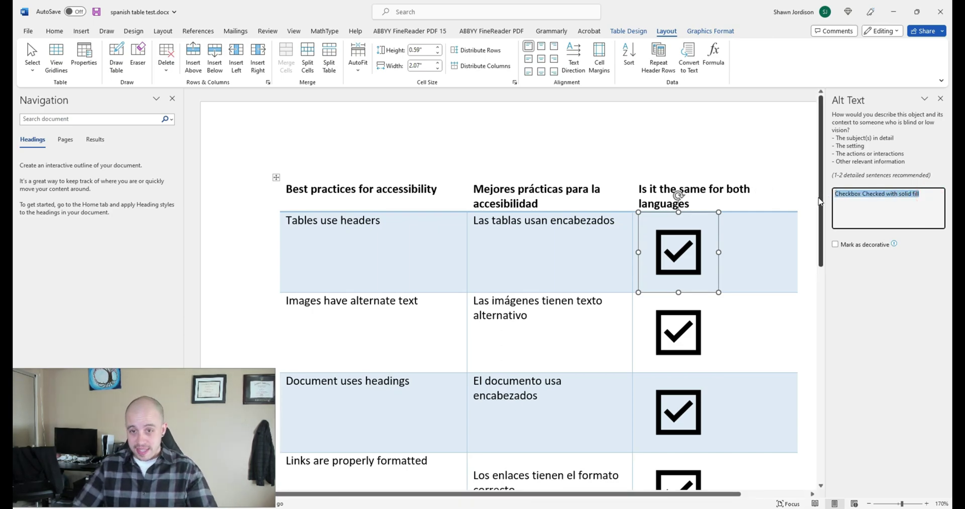
{"action": "type", "text": "Tables us"}
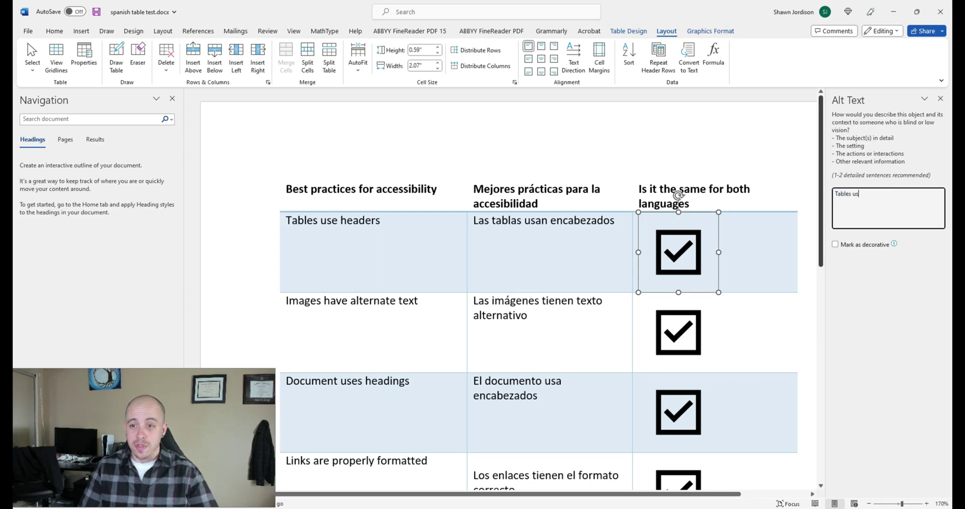
{"action": "type", "text": " is t"}
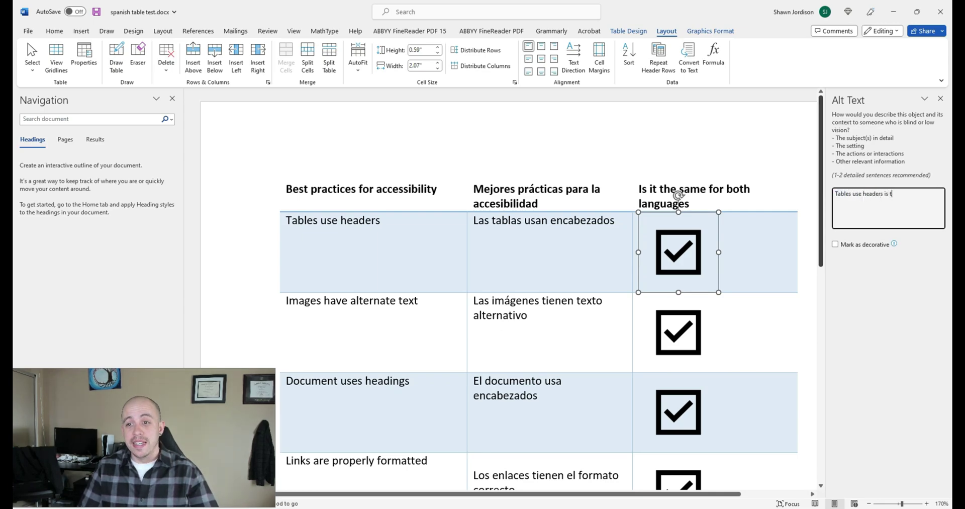
{"action": "type", "text": "me for both languages."}
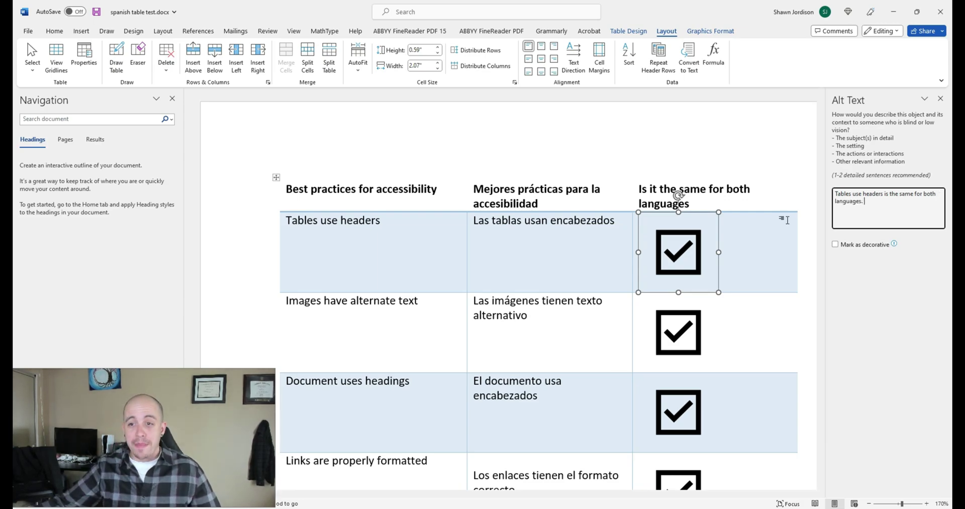
{"action": "left_click", "coordinate": [562, 239]}
- Rename the third column header to 'User verified this best practice has been implemented'
{"action": "left_click", "coordinate": [690, 203]}
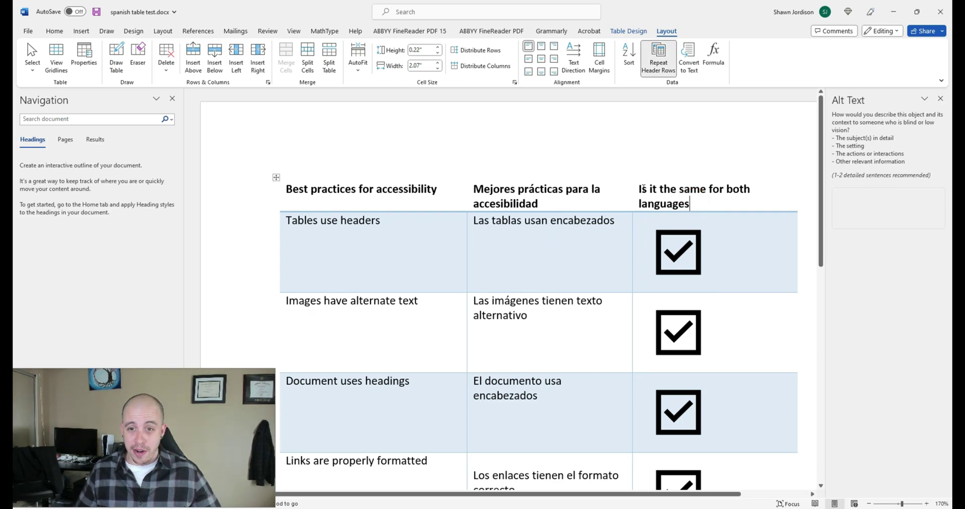
{"action": "triple_click", "coordinate": [640, 186]}
{"action": "type", "text": "User verified this best pra"}
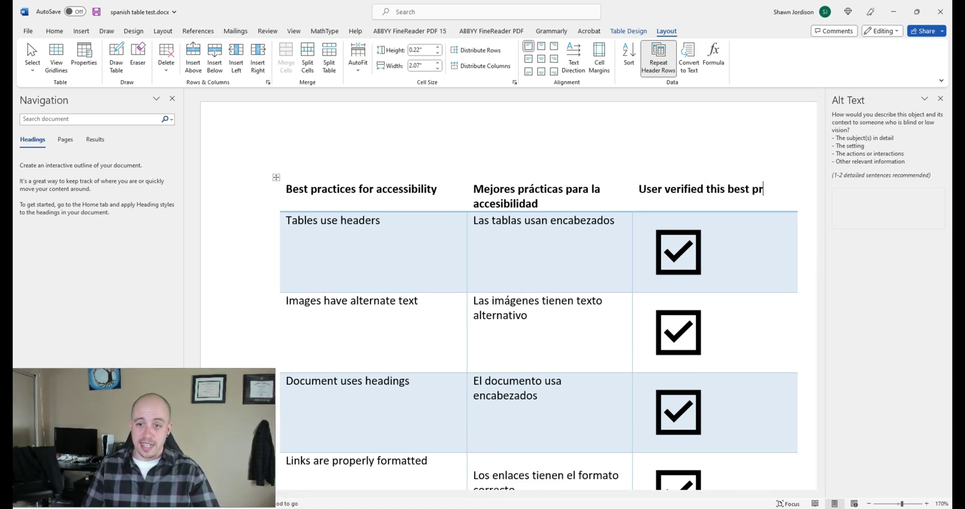
{"action": "type", "text": "ctice has been implemented"}
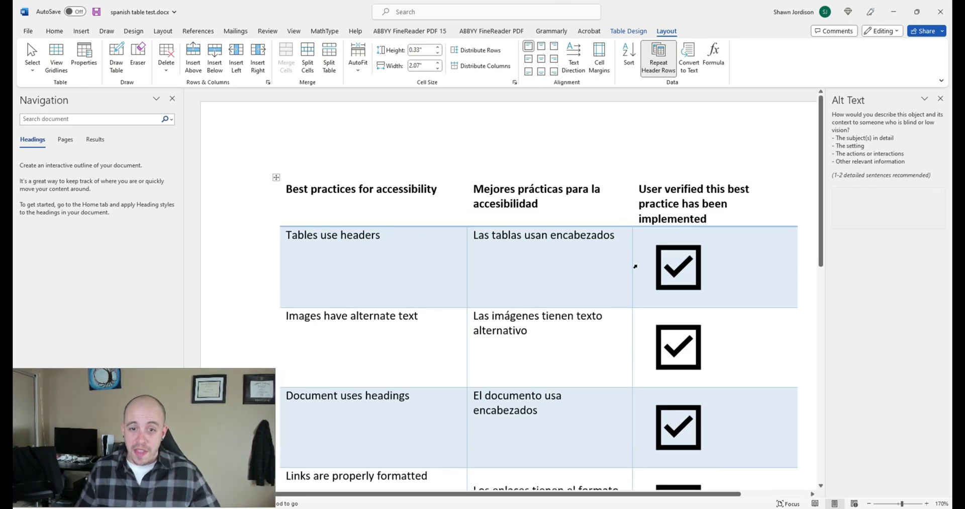
- Rewrite the first checkmark's alt text as 'User has verified that all tables in document use headers.'
{"action": "left_click", "coordinate": [689, 259]}
{"action": "left_click", "coordinate": [837, 193]}
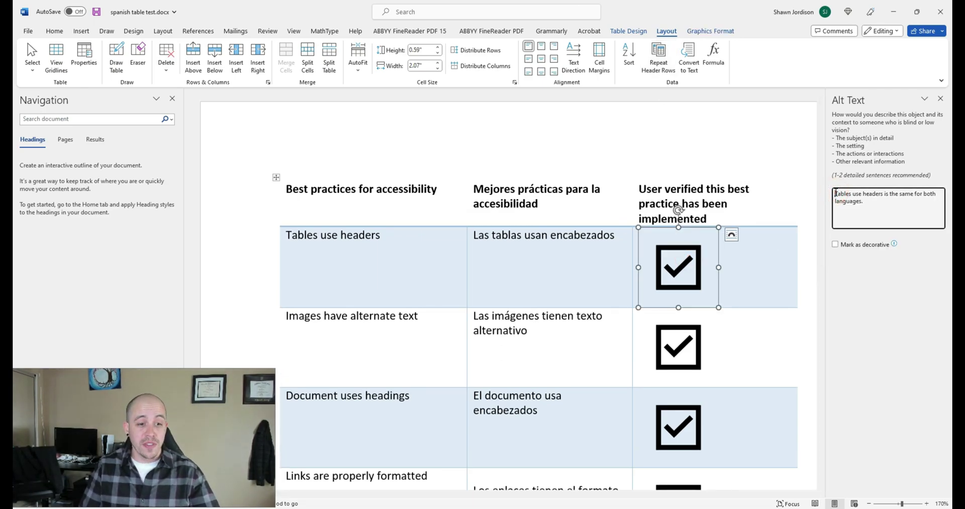
{"action": "type", "text": "User has verfied that all tables in tdocument use headers."}
{"action": "left_click_drag", "start_coordinate": [897, 201], "coordinate": [942, 211]}
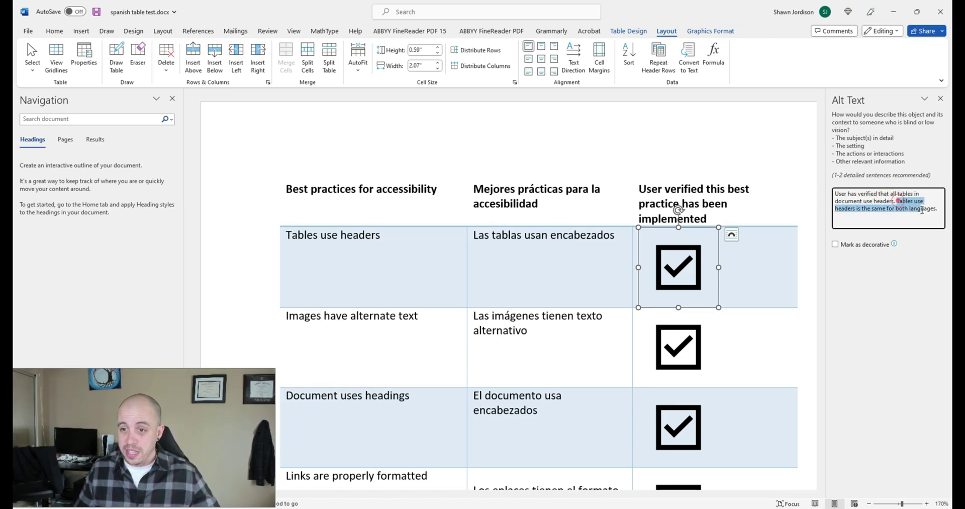
{"action": "key", "text": "BackSpace"}
- Replace the second checkmark's alt text with 'user has verified that all images in document'
{"action": "left_click", "coordinate": [692, 351]}
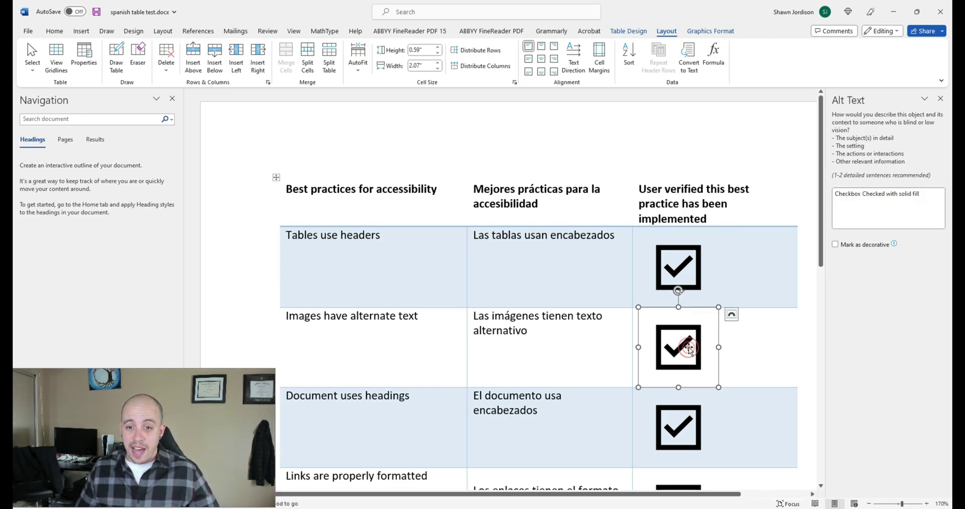
{"action": "triple_click", "coordinate": [936, 194]}
{"action": "type", "text": "user has "}
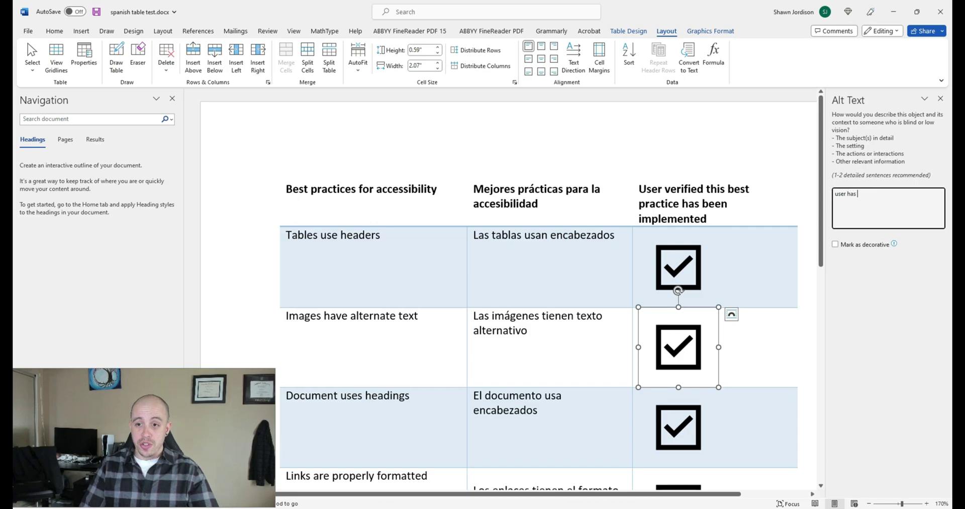
{"action": "type", "text": "verfied that "}
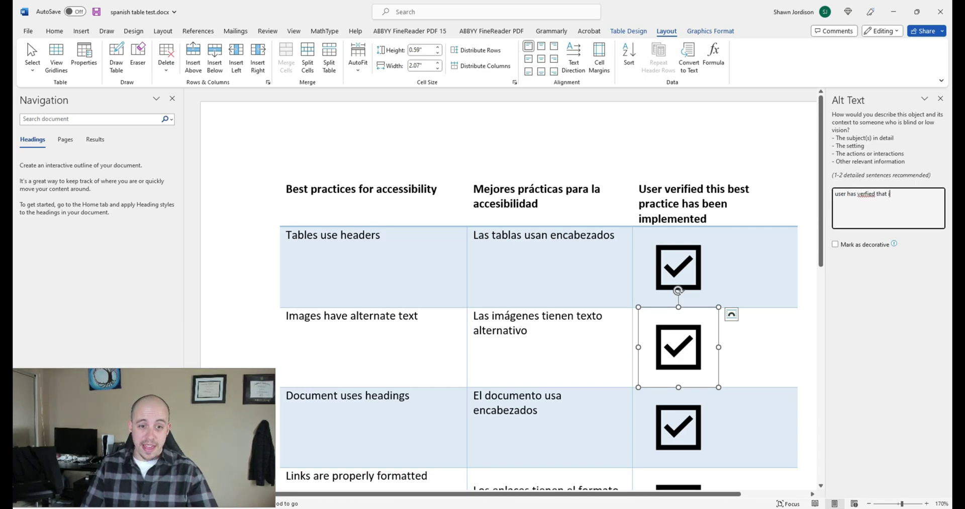
{"action": "type", "text": "all images in "}
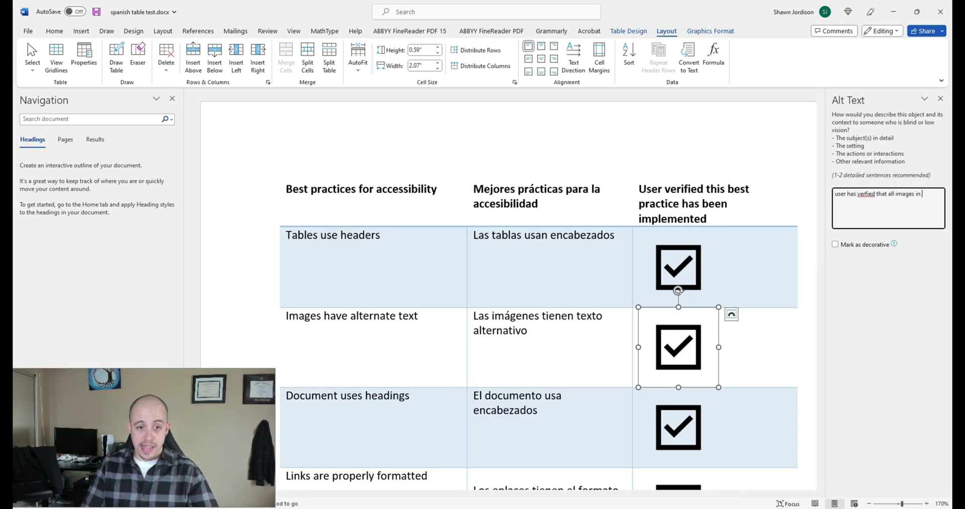
{"action": "type", "text": "document use alternate te"}
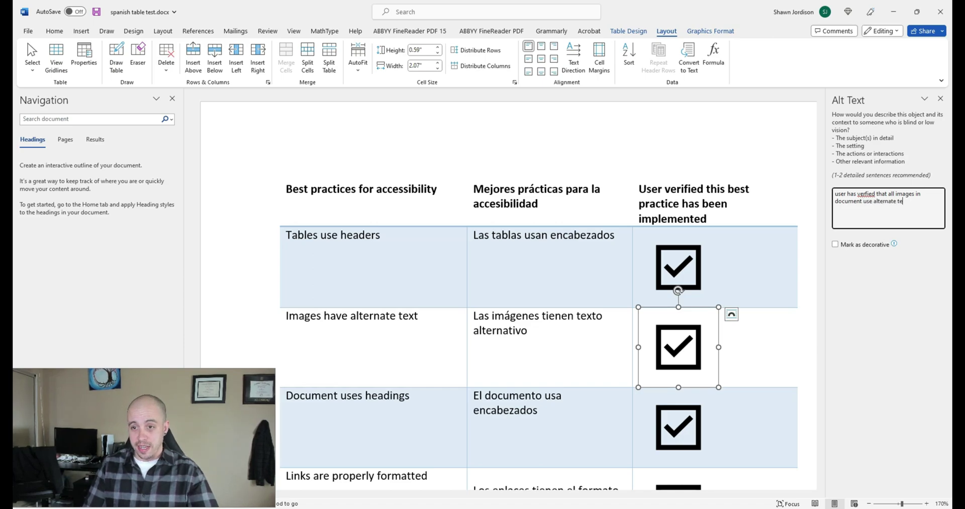
{"action": "left_click", "coordinate": [940, 99]}
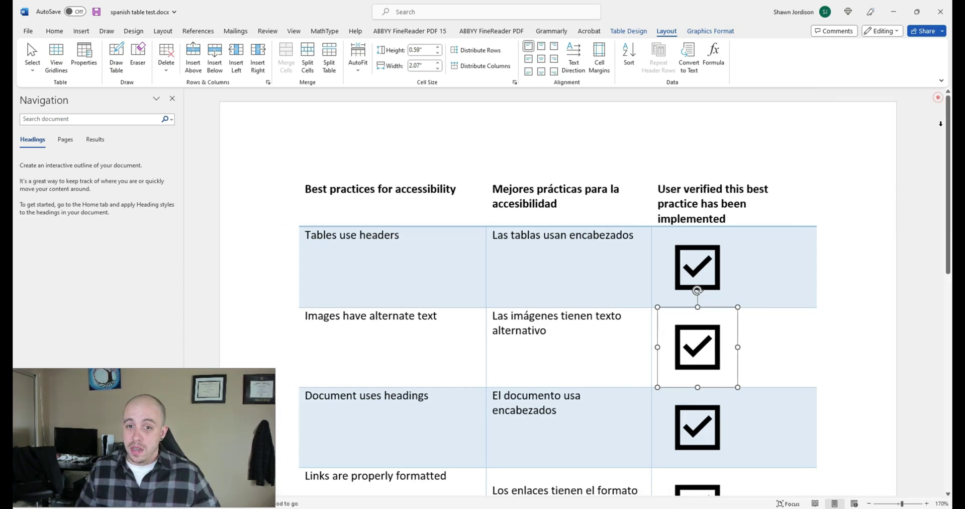
{"action": "left_click", "coordinate": [802, 170]}
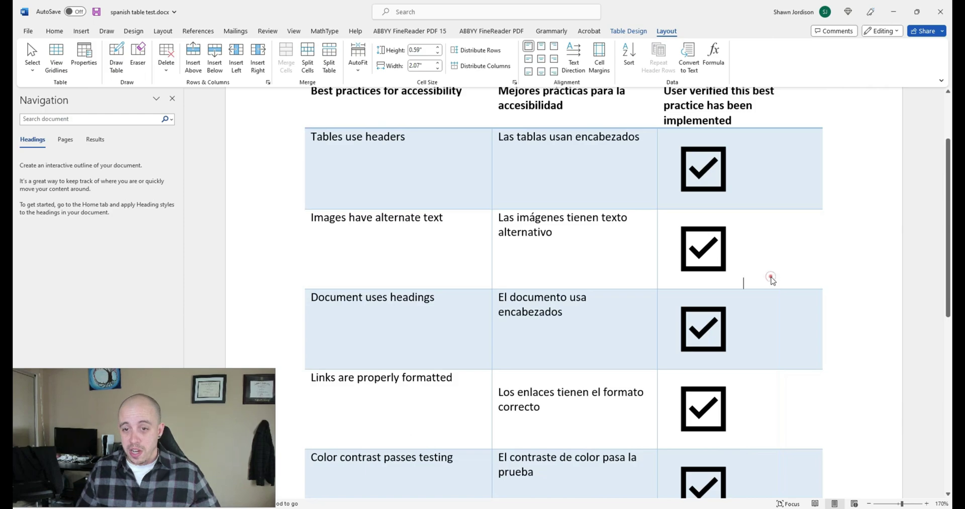
{"action": "left_click", "coordinate": [771, 276]}
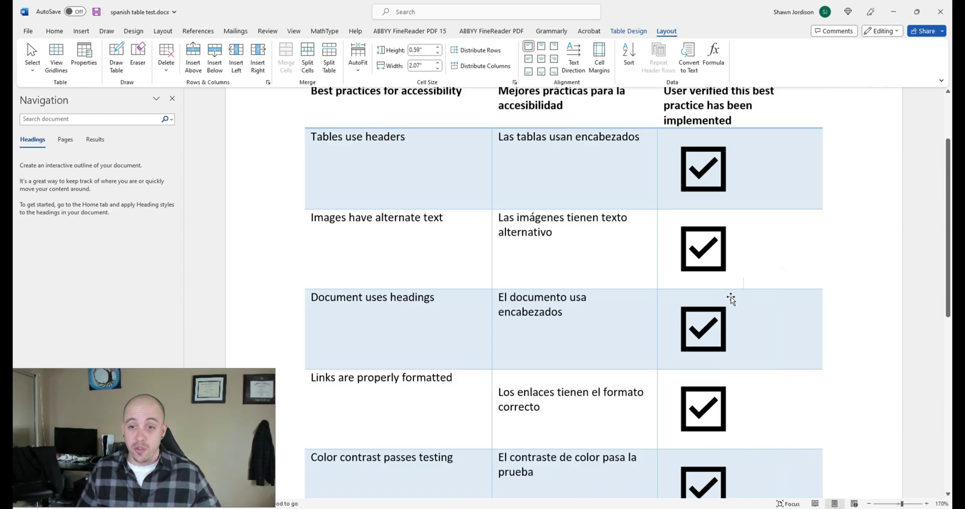
{"action": "scroll", "coordinate": [729, 297], "scroll_direction": "up", "scroll_amount": 3}
{"action": "left_click", "coordinate": [698, 187]}
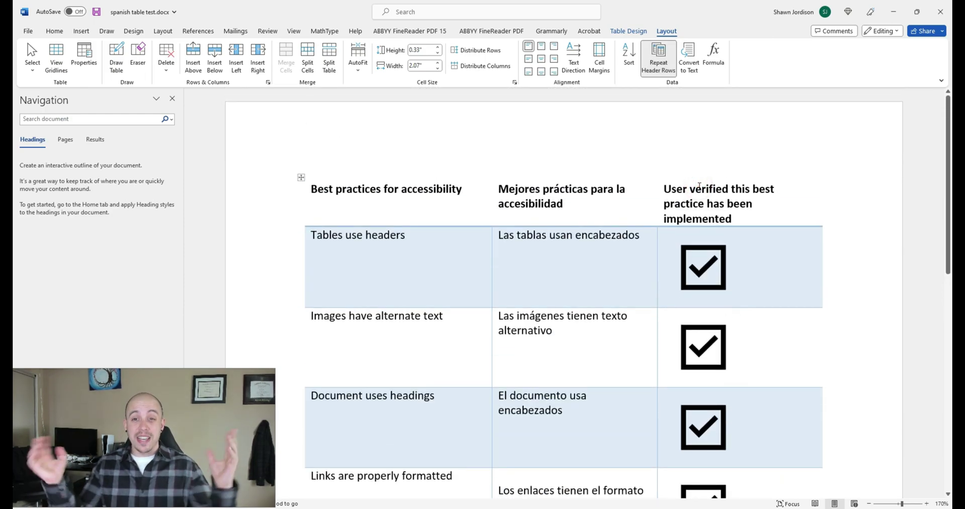